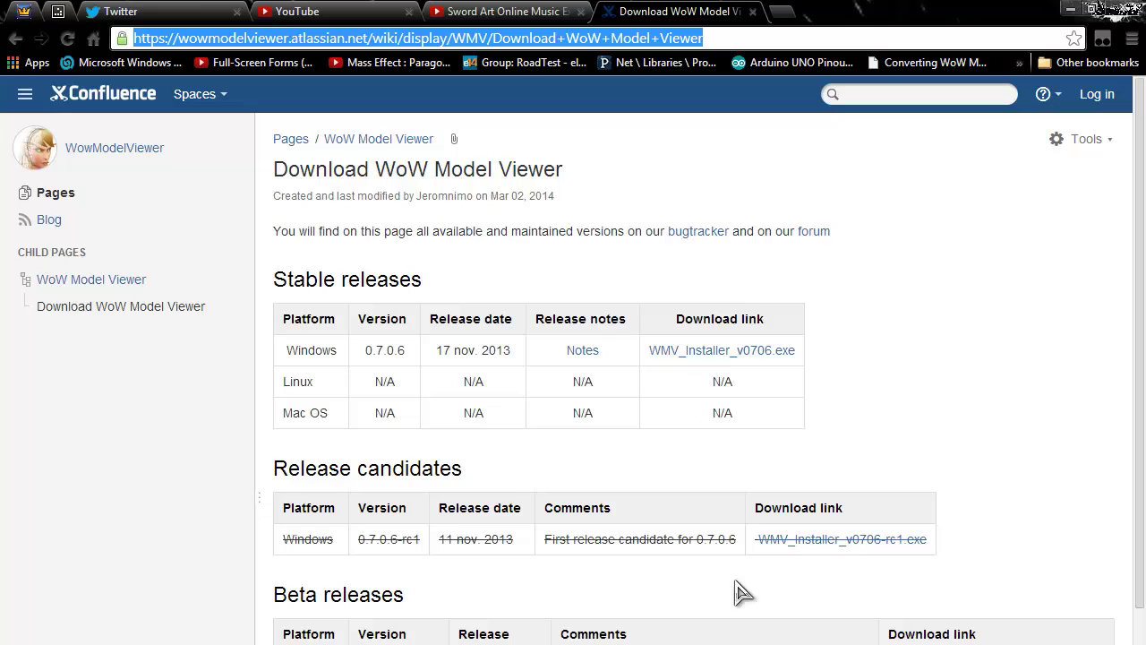
Review the stable, candidate and beta releases on the WoW Model Viewer download page and switch to World of Warcraft Model Viewer
scroll(706, 618, "down", 2)
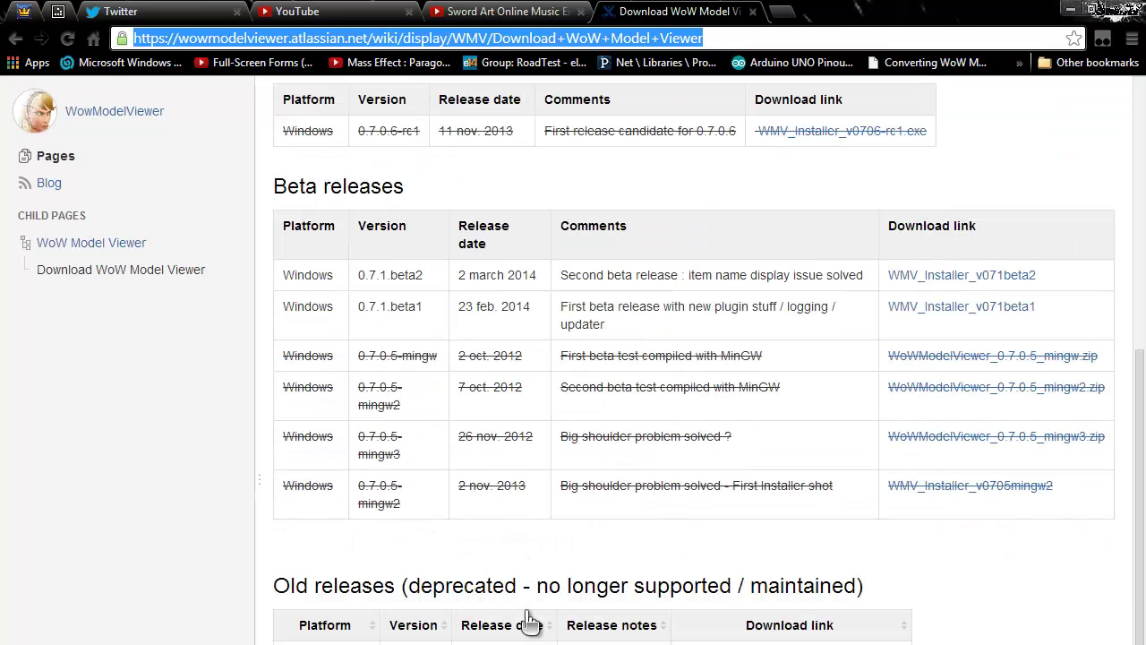
scroll(537, 622, "down", 2)
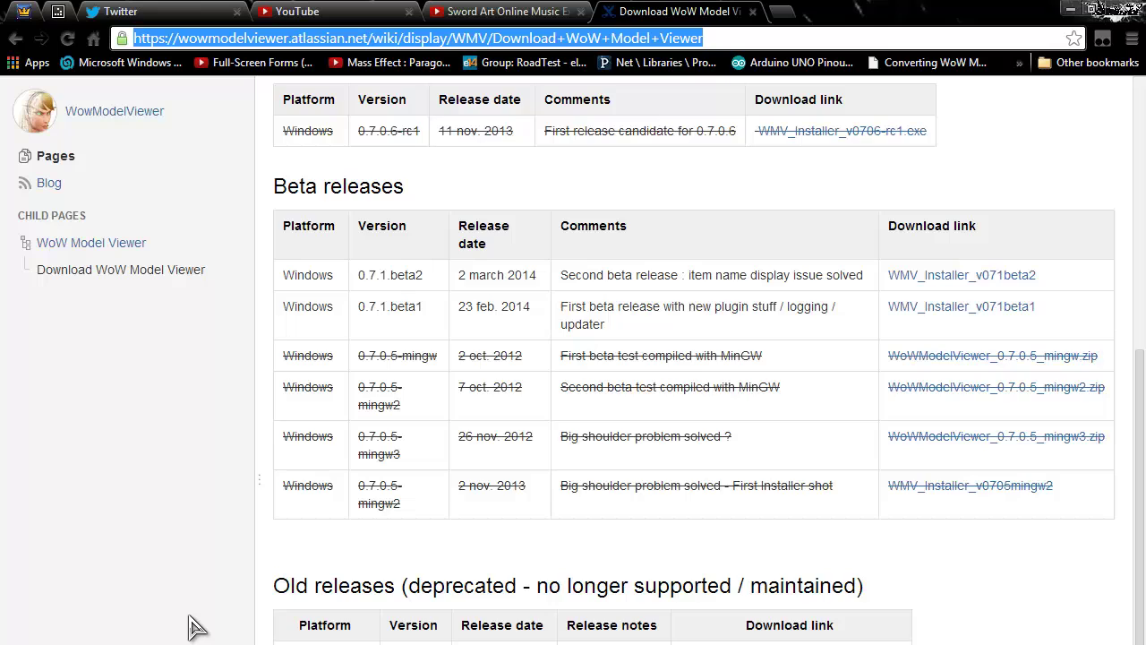
scroll(318, 546, "up", 4)
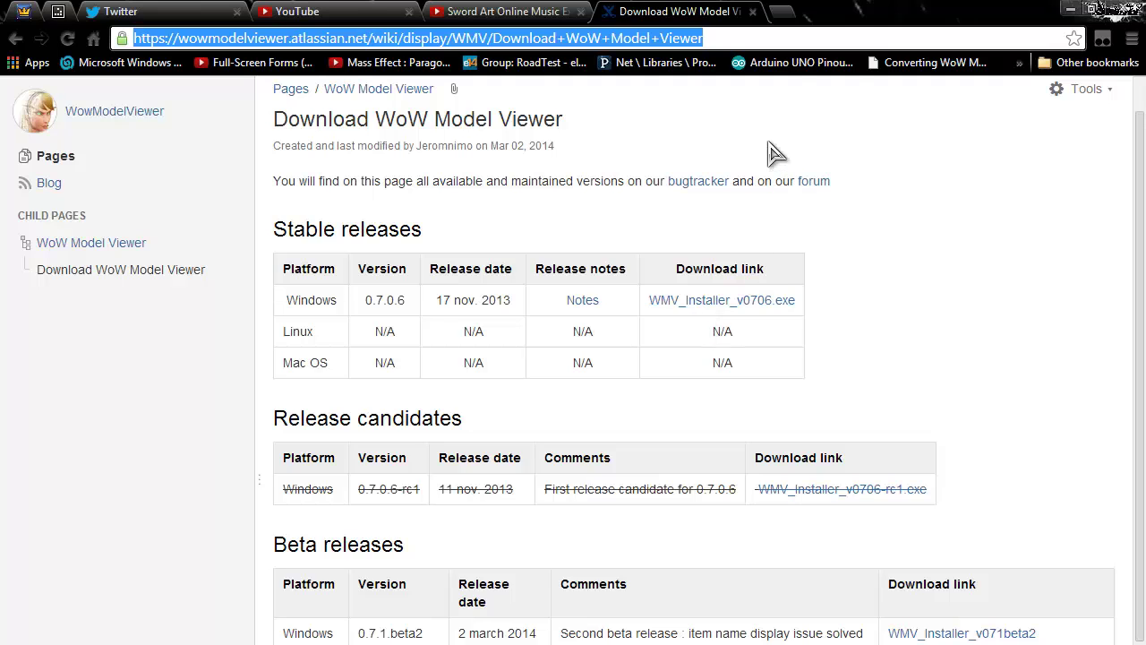
left_click(1068, 12)
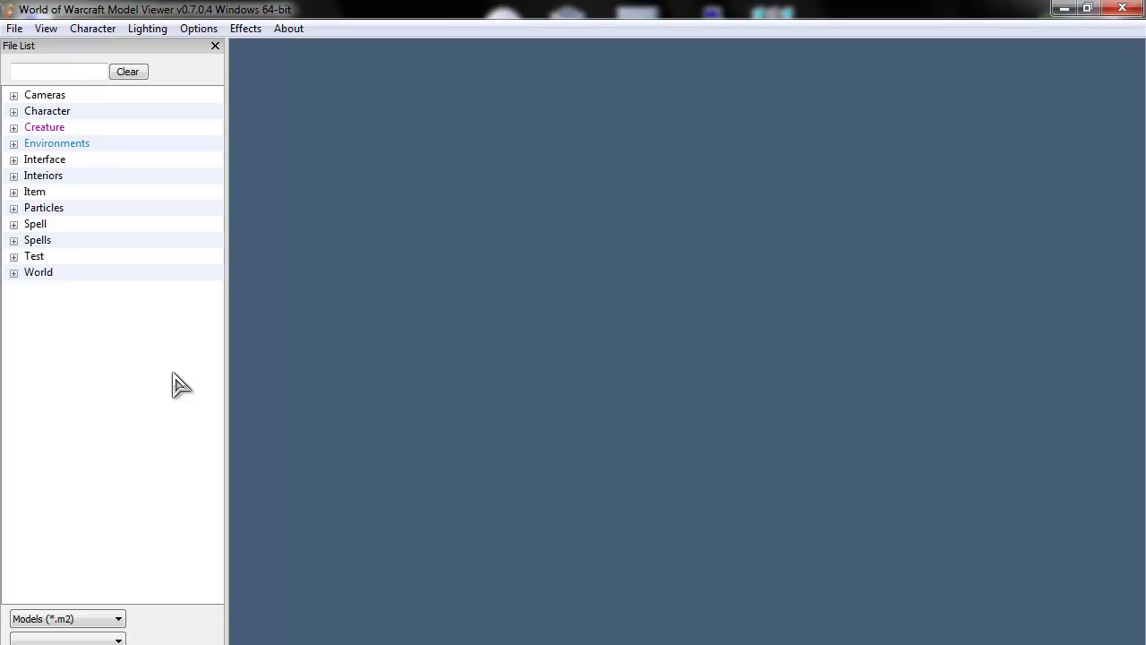
Load the male blood elf character model bloodelfmale.m2 from Character > Bloodelf > male and frame its upper body
left_click(14, 111)
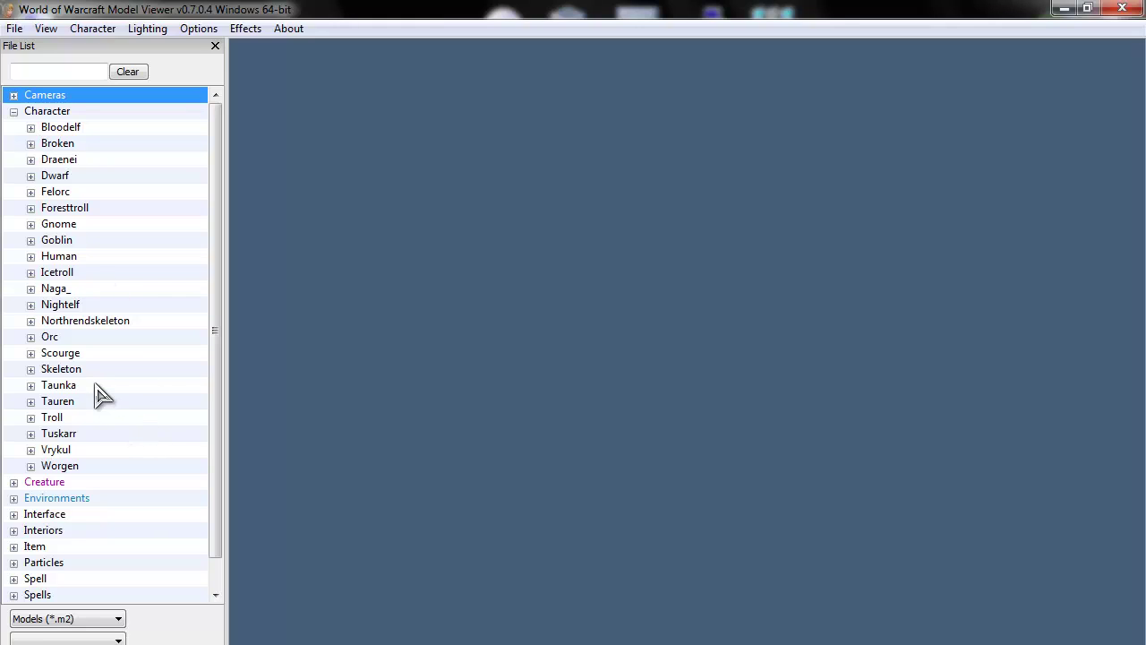
left_click(30, 128)
left_click(49, 161)
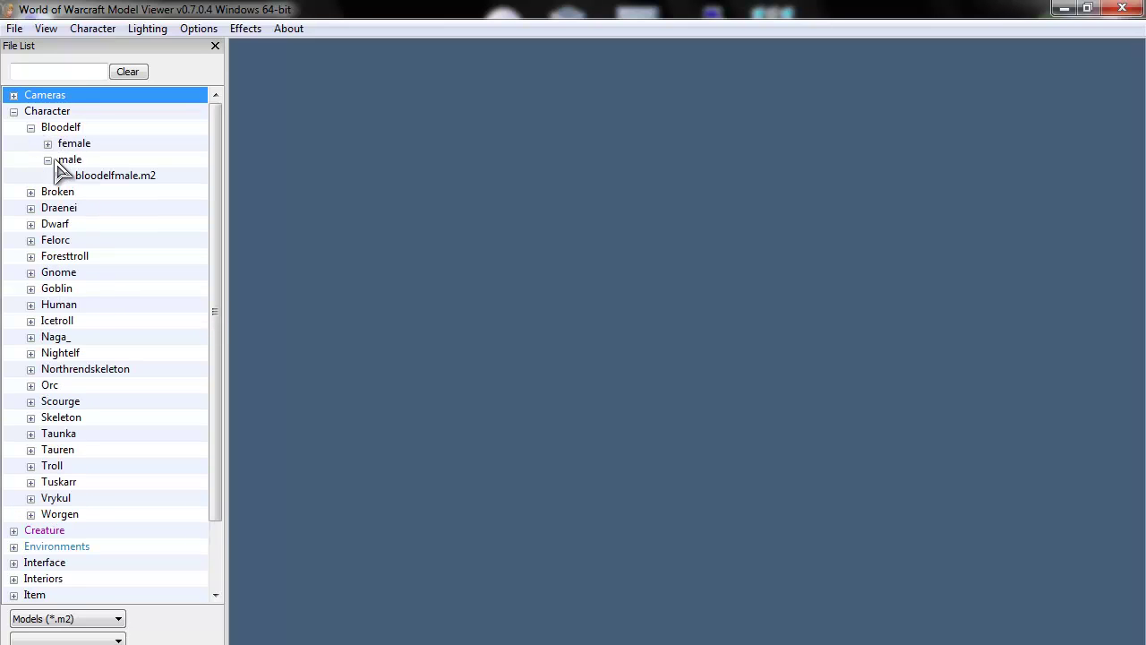
left_click(91, 178)
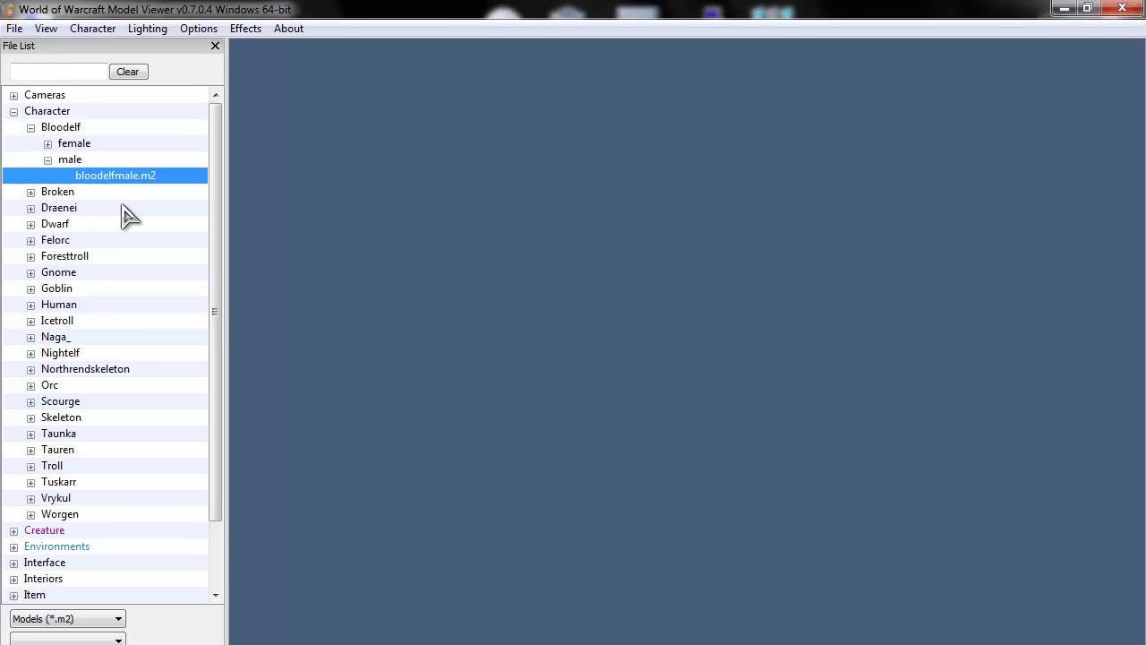
right_click_drag(546, 383, 545, 355)
scroll(546, 356, "up", 5)
right_click_drag(604, 317, 618, 414)
right_click_drag(790, 348, 787, 333)
scroll(788, 345, "down", 2)
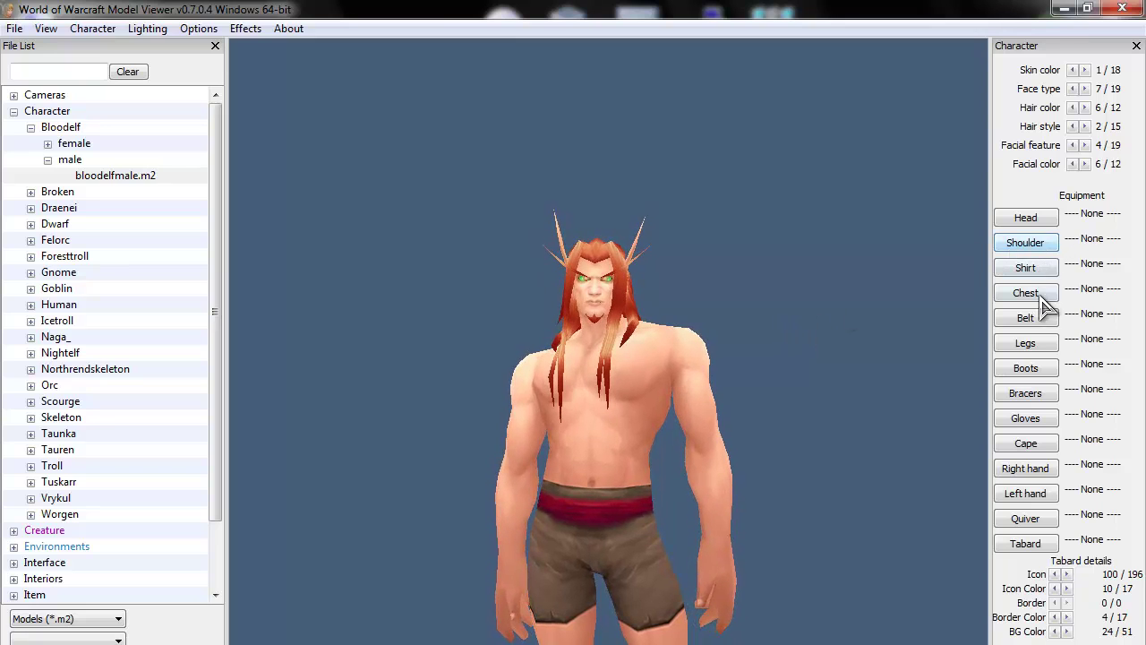
Equip the character with the "Behind You!" Shoulders [63072]
left_click(1030, 243)
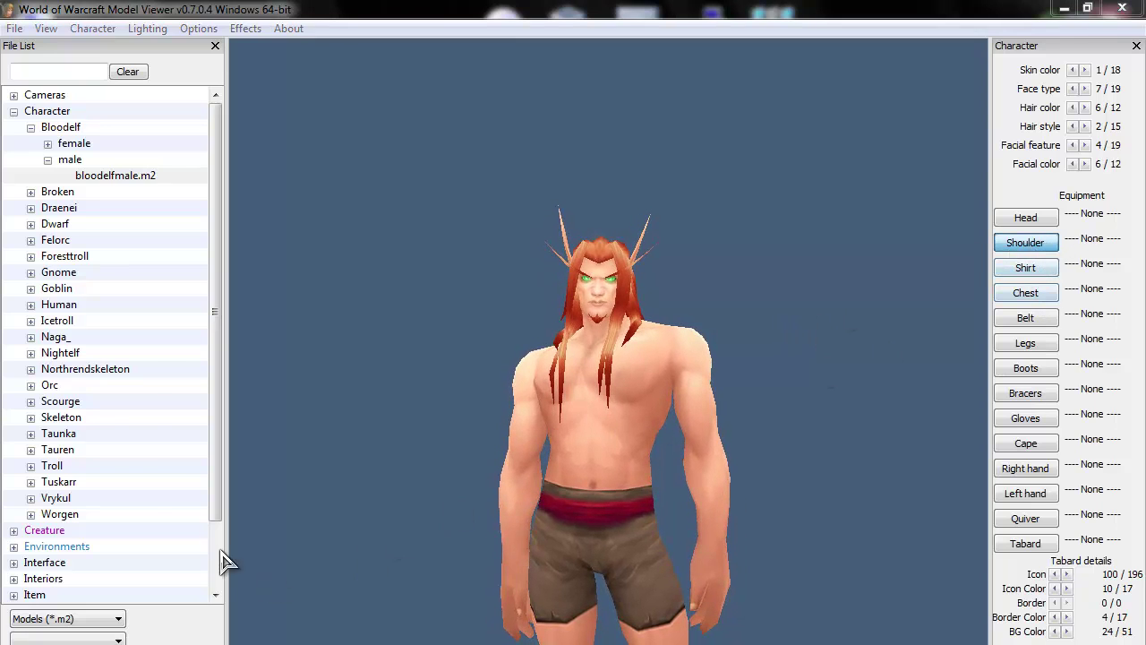
left_click(59, 453)
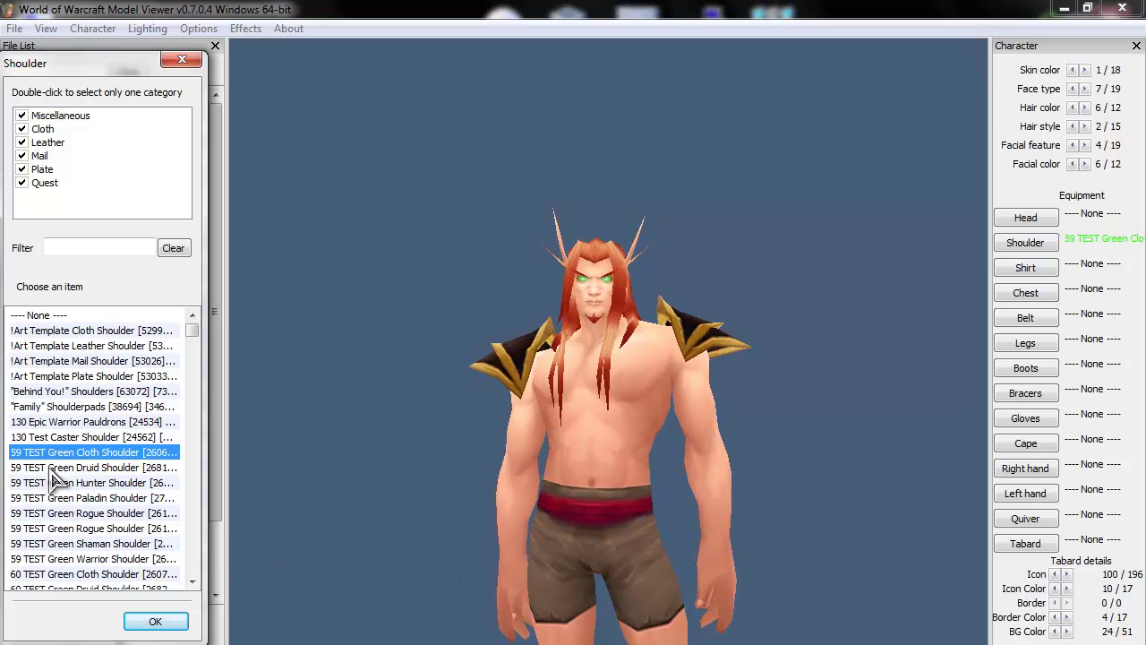
left_click(77, 392)
scroll(107, 461, "down", 2)
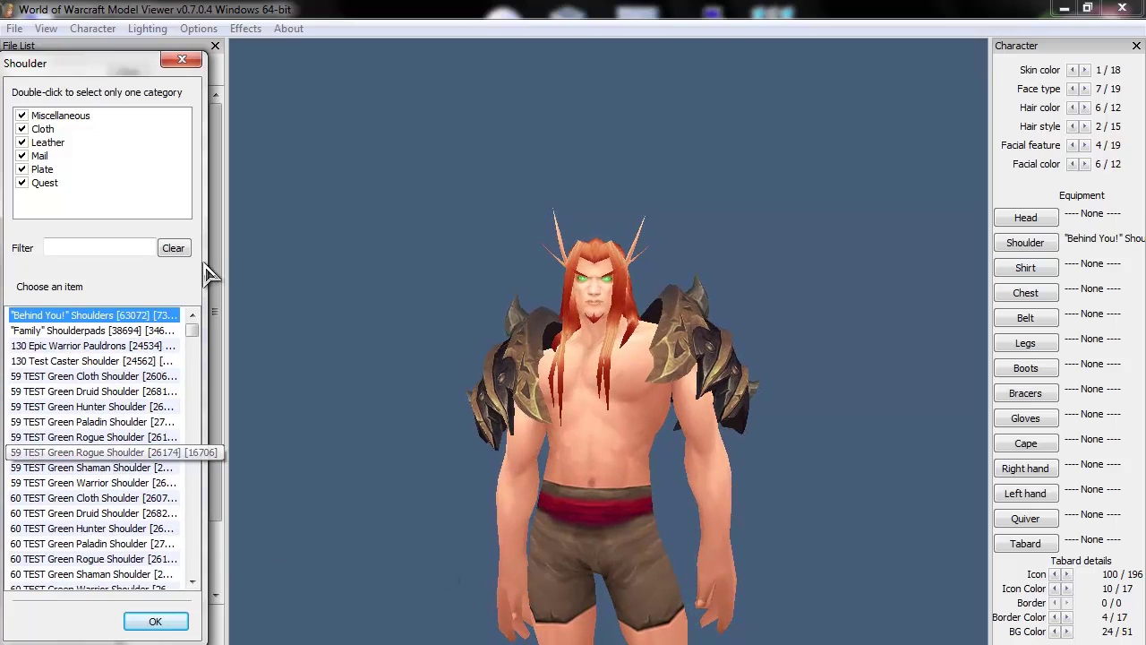
left_click(186, 59)
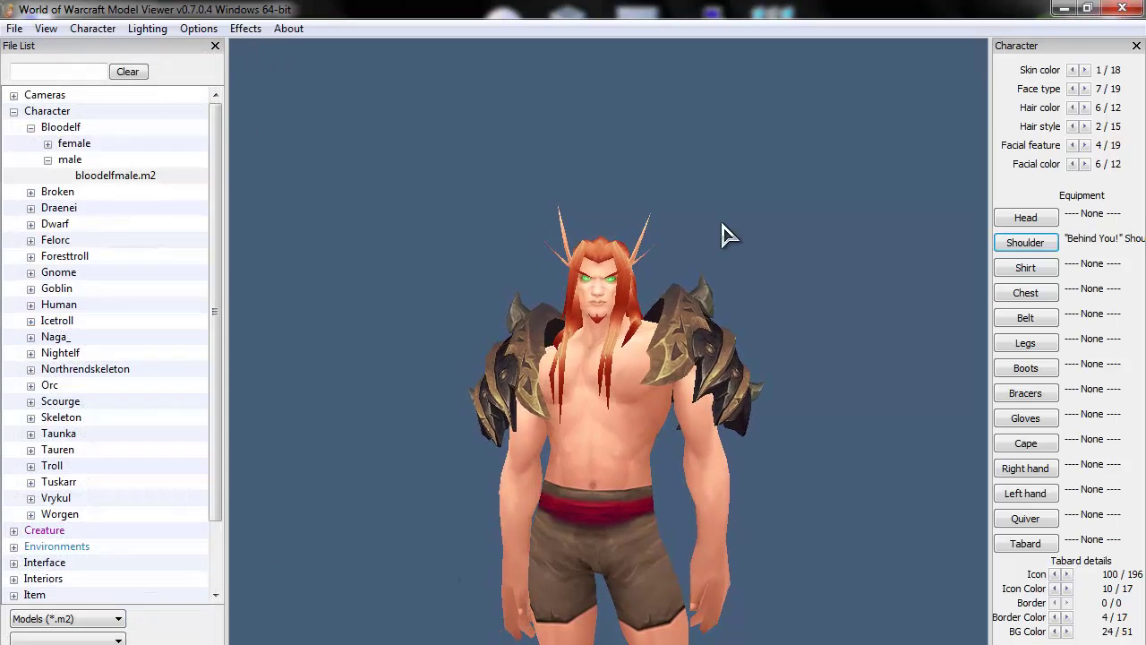
Try several chest pieces on the character and equip Hydralick Armor [13067]
left_click(1027, 296)
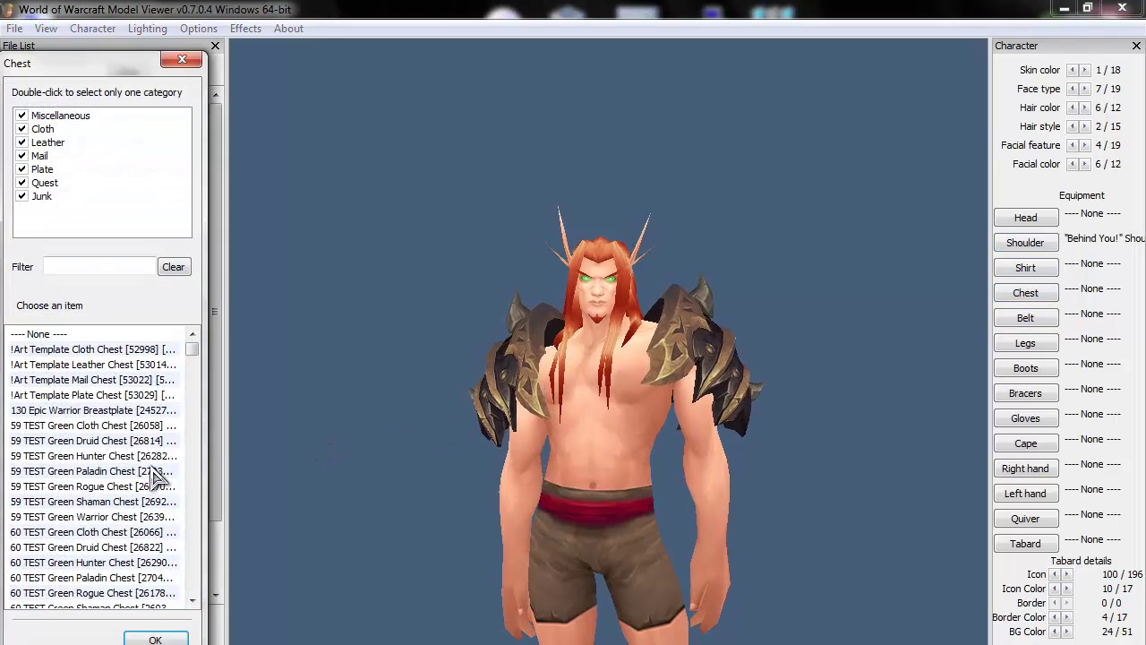
left_click(81, 546)
scroll(87, 569, "down", 3)
scroll(87, 569, "down", 3)
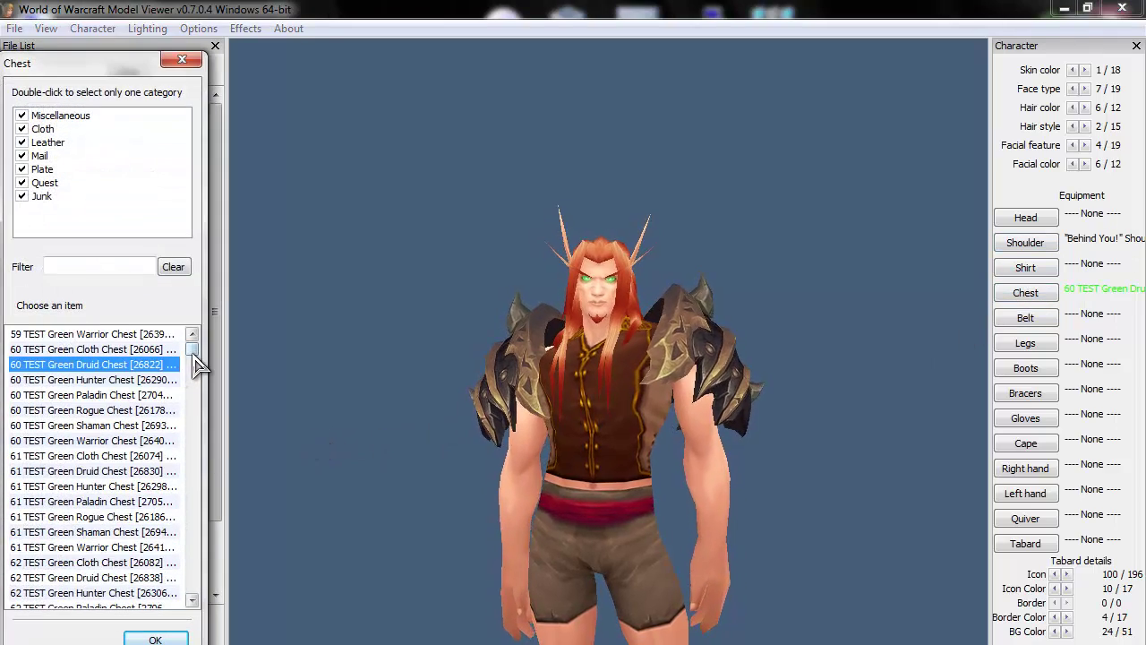
left_click_drag(198, 369, 201, 437)
left_click(87, 501)
left_click(85, 472)
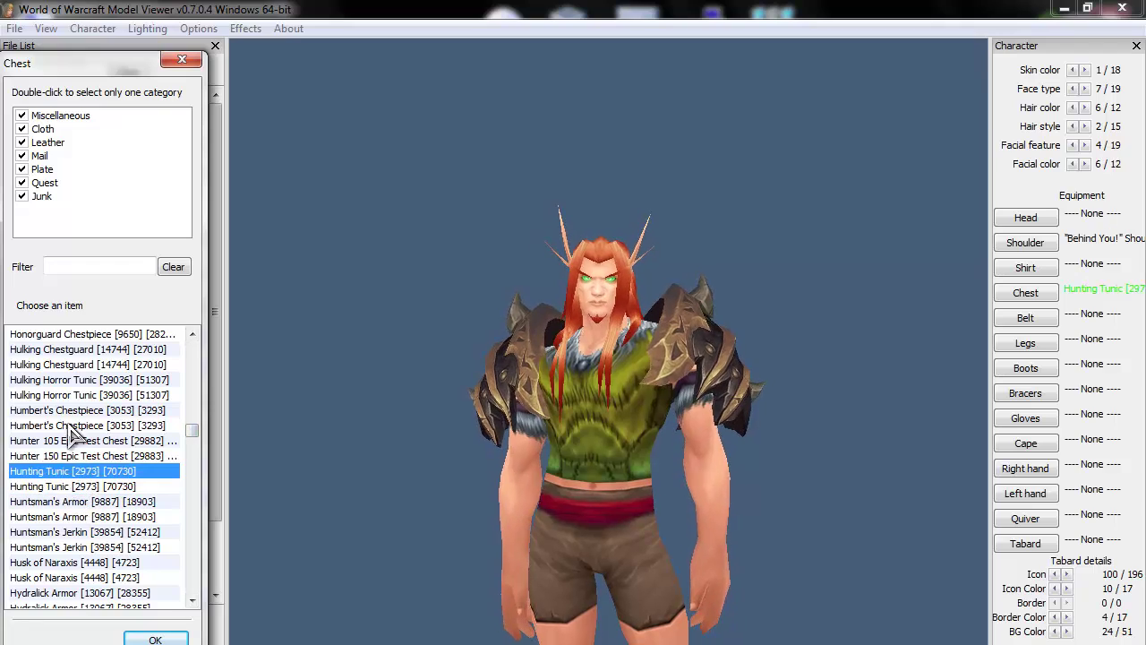
left_click(77, 411)
left_click(89, 593)
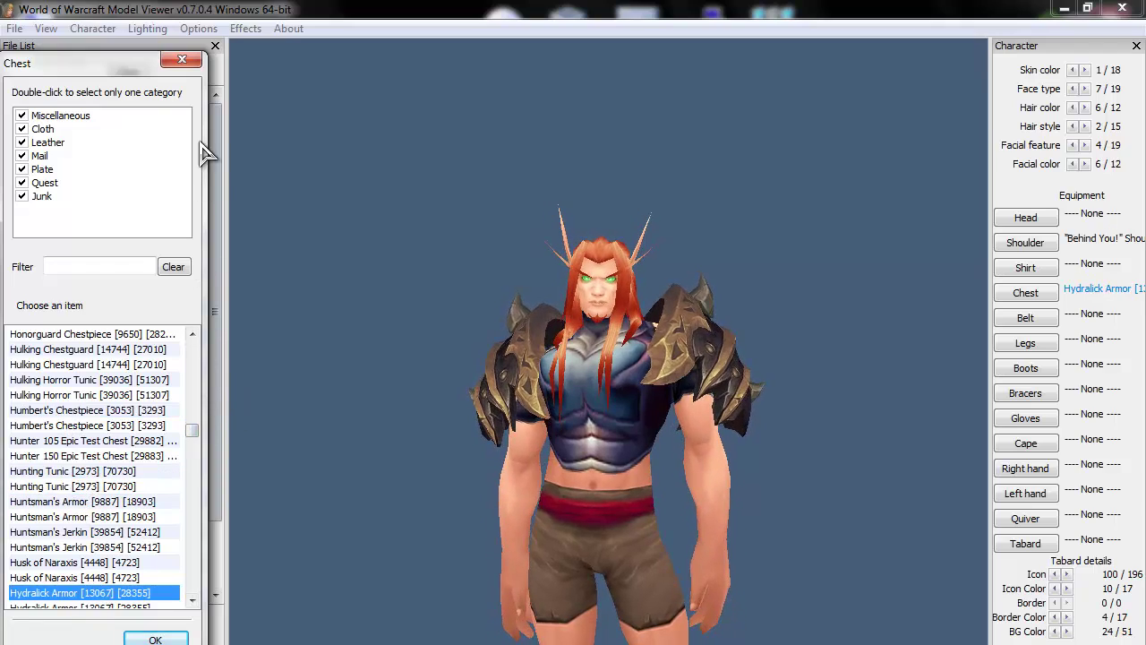
left_click(182, 59)
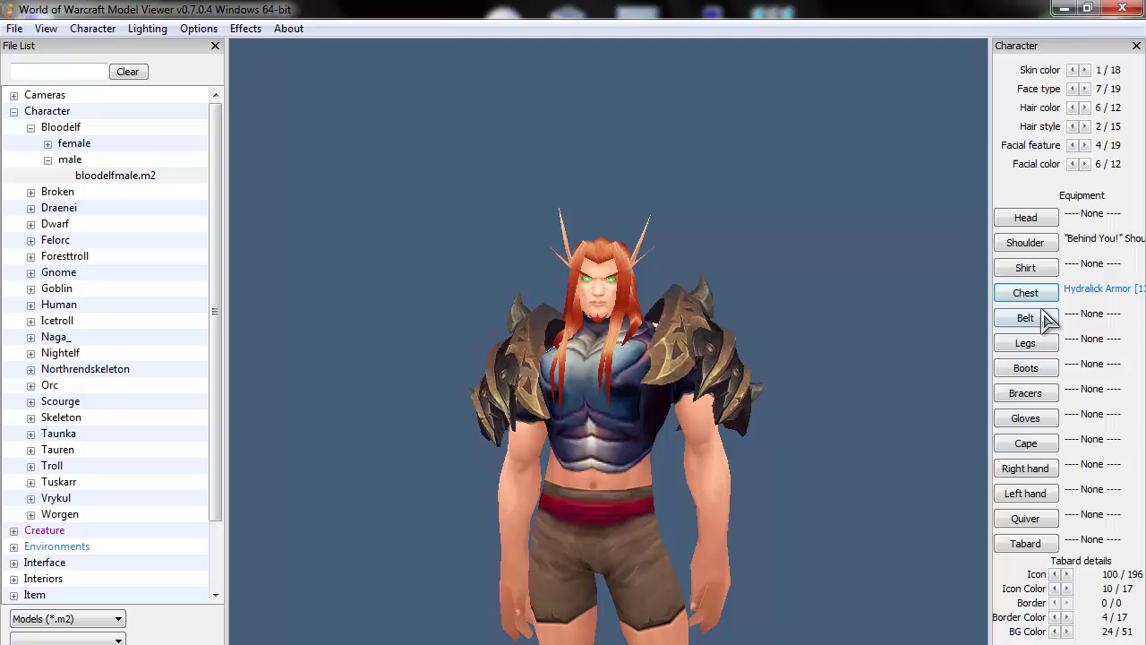
Equip the character's legs with 60 TEST Green Druid Legs
left_click(1035, 349)
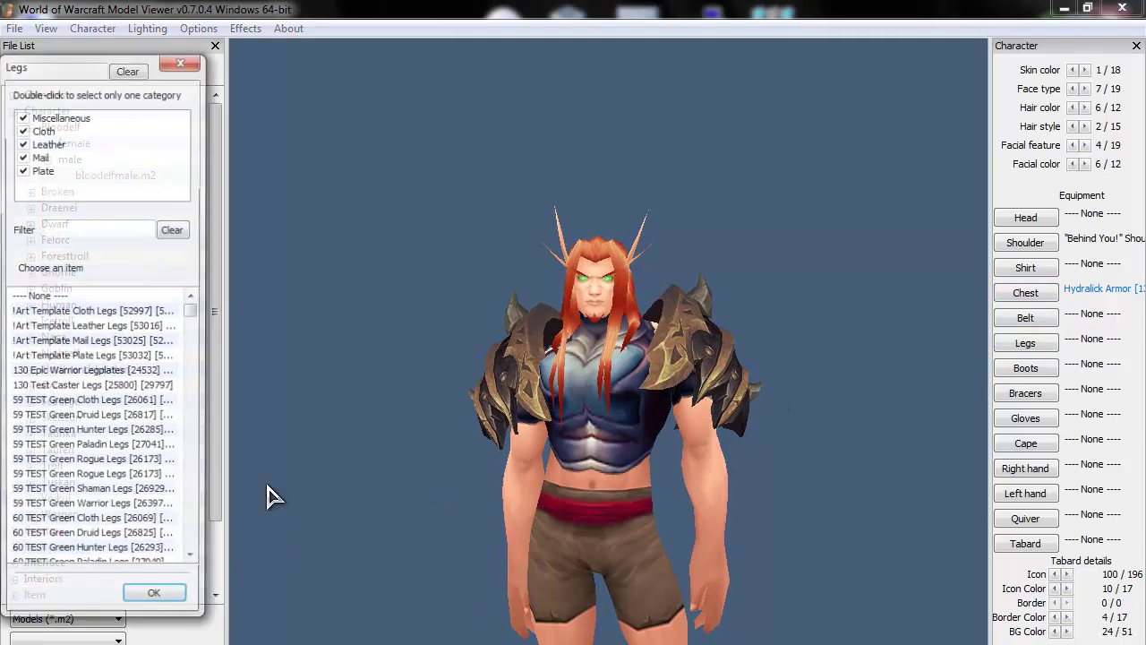
left_click(134, 540)
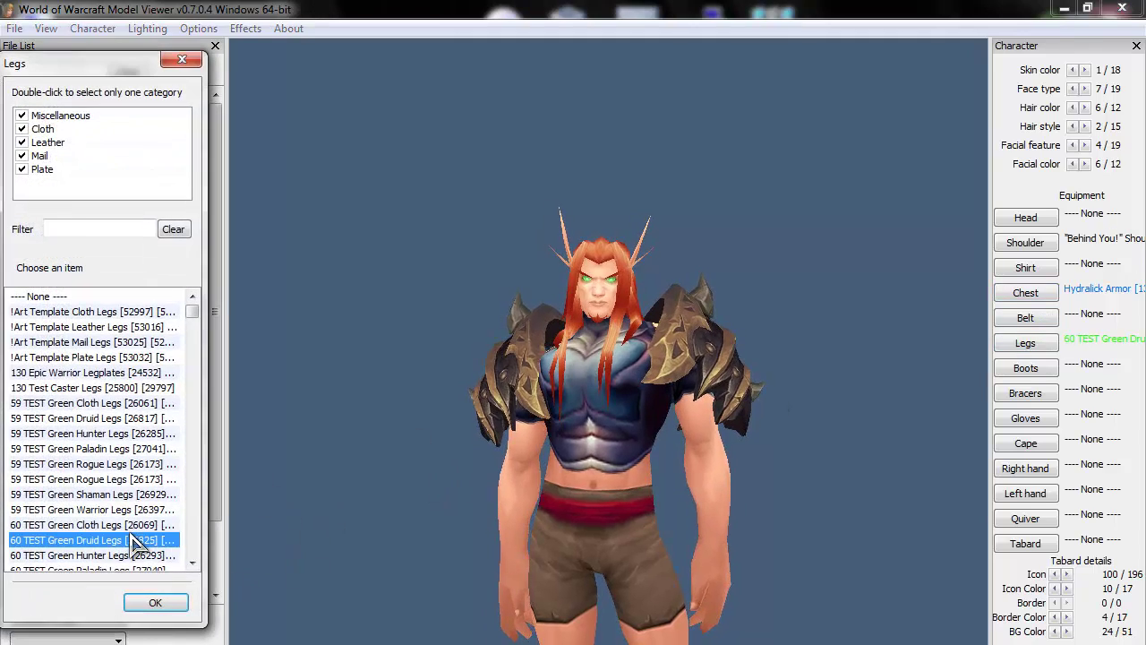
left_click(182, 59)
Equip the character with 59 TEST Green Hunter Boot and frame the dressed figure
left_click(1010, 370)
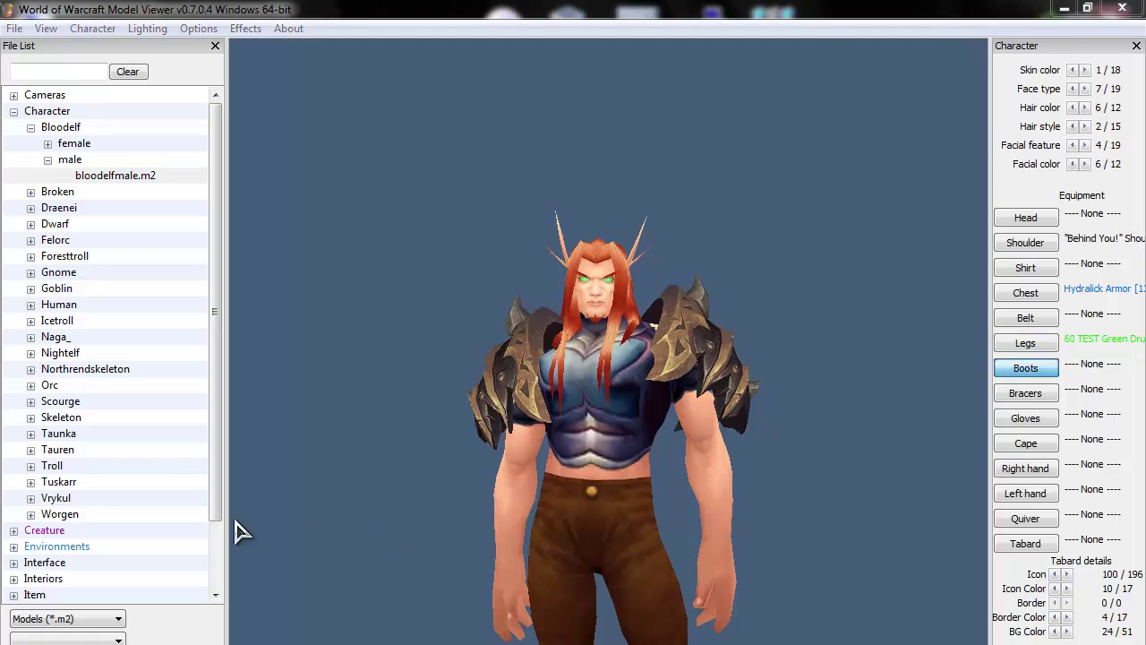
left_click(118, 555)
right_click_drag(724, 486, 701, 408)
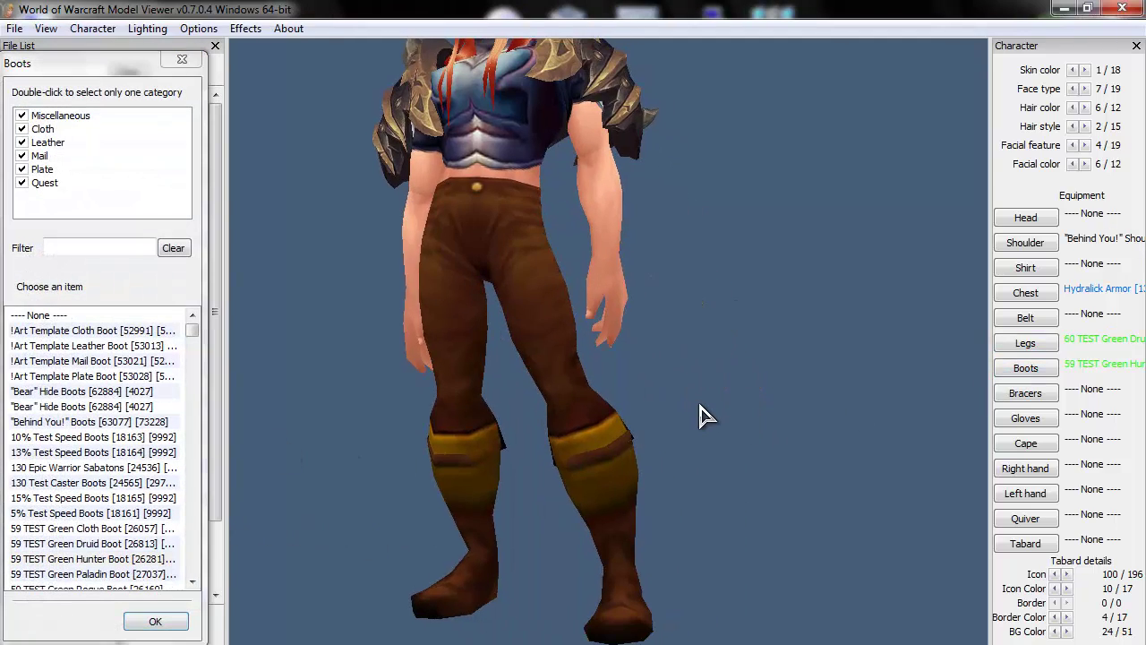
left_click(182, 59)
right_click_drag(486, 220, 630, 349)
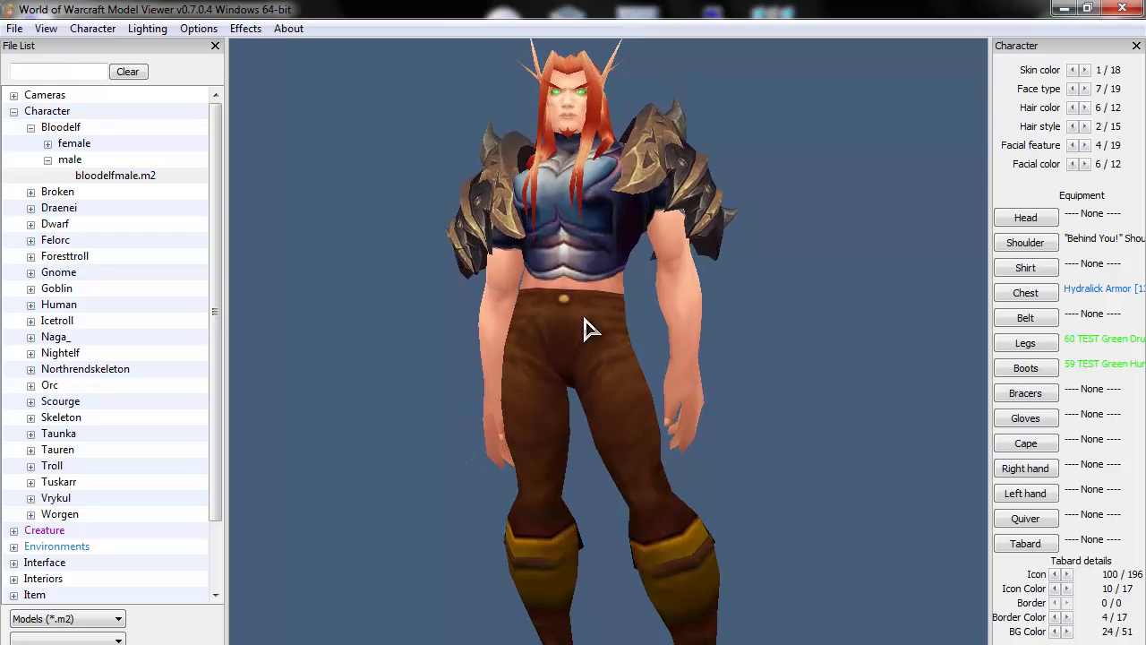
Resize the model viewer window to expose the animation controls and set the character's animation to Stop [143]
left_click_drag(598, 16, 457, 32)
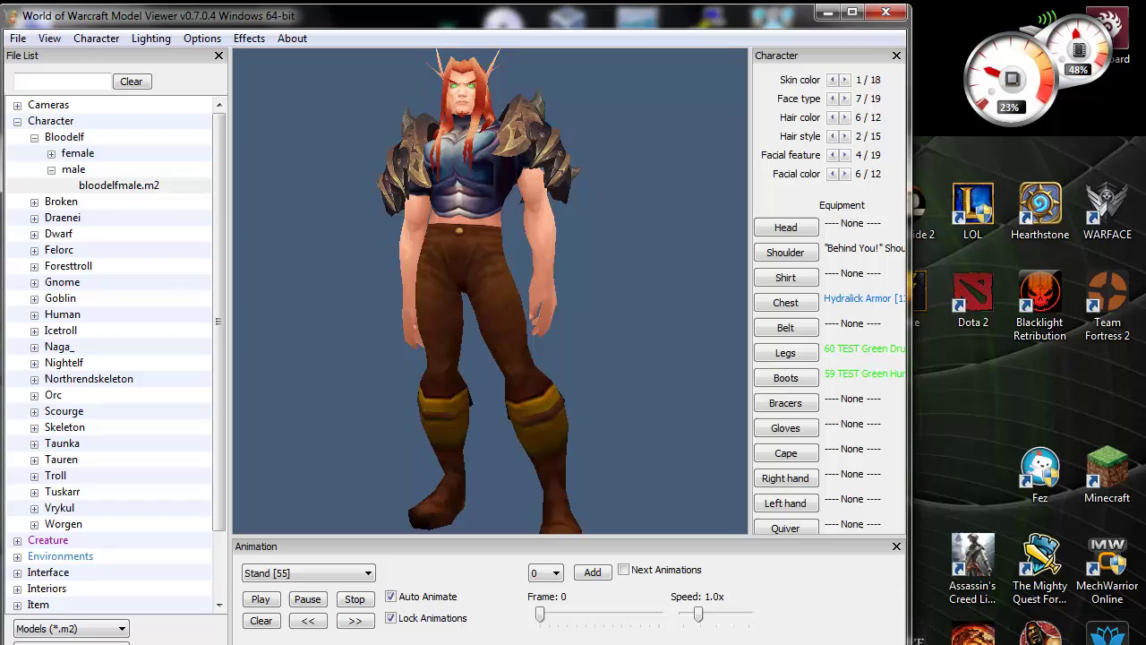
left_click_drag(908, 640, 1143, 630)
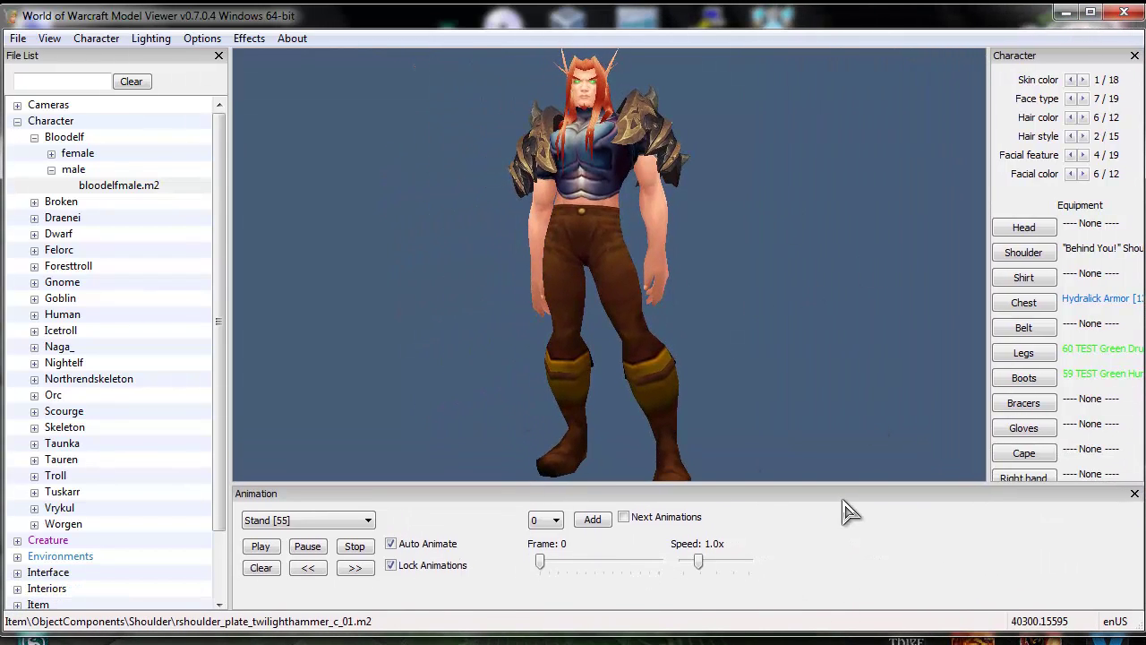
left_click(391, 565)
left_click(307, 522)
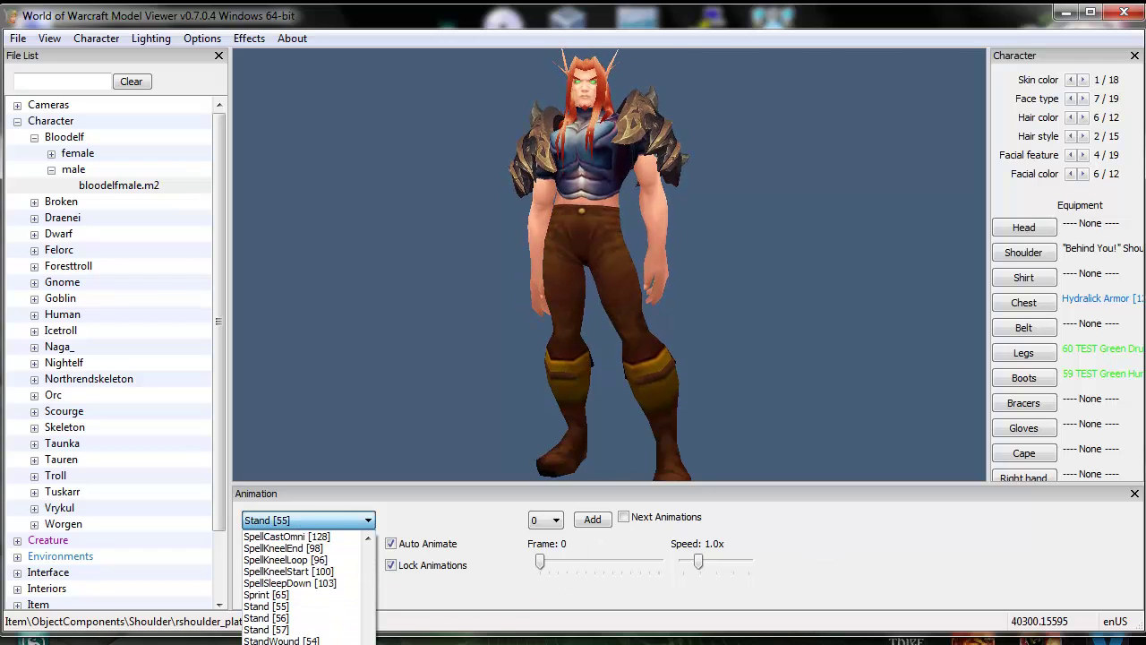
left_click(284, 641)
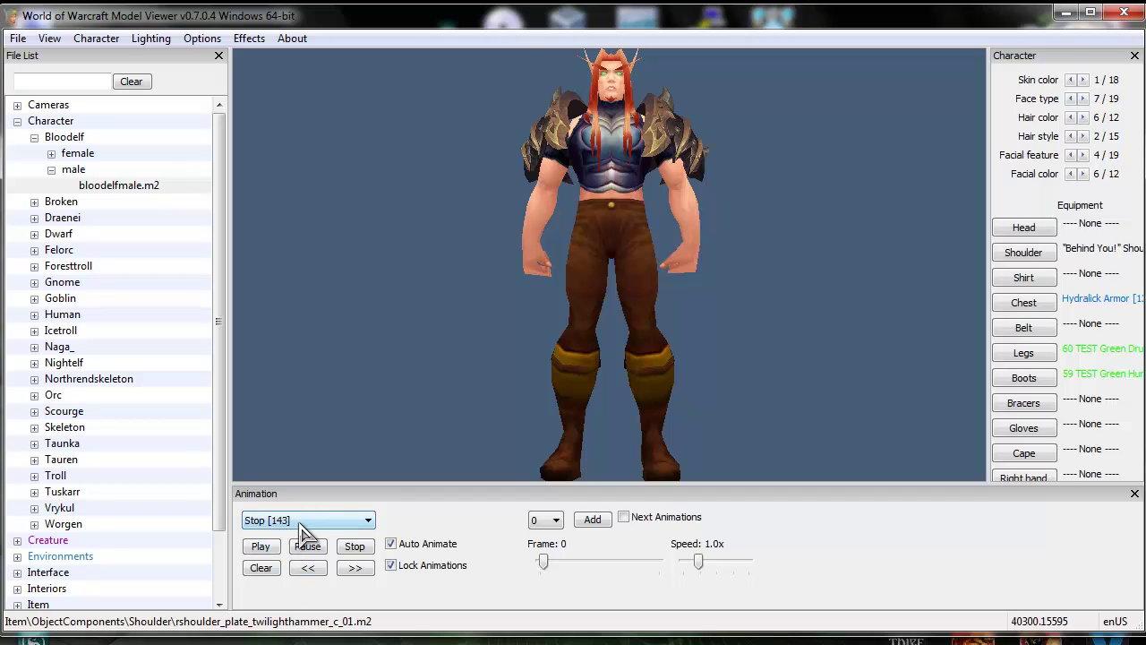
Export the model in FBX format under the name bloodelfmale to the 3DS_TEST folder
left_click(18, 38)
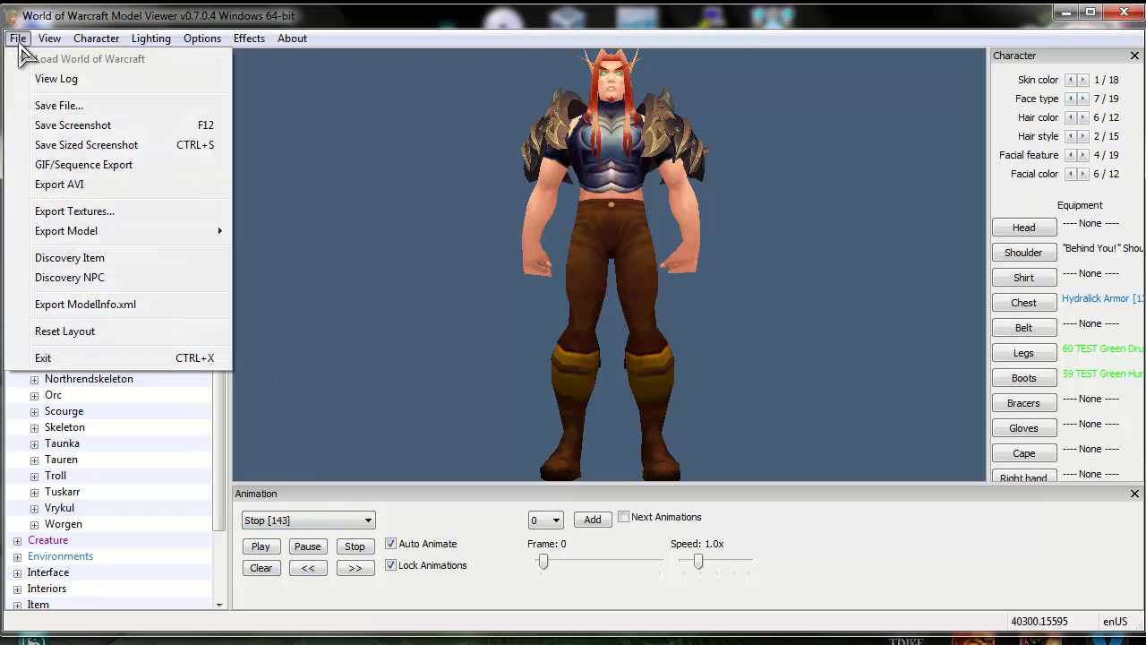
mouse_move(95, 229)
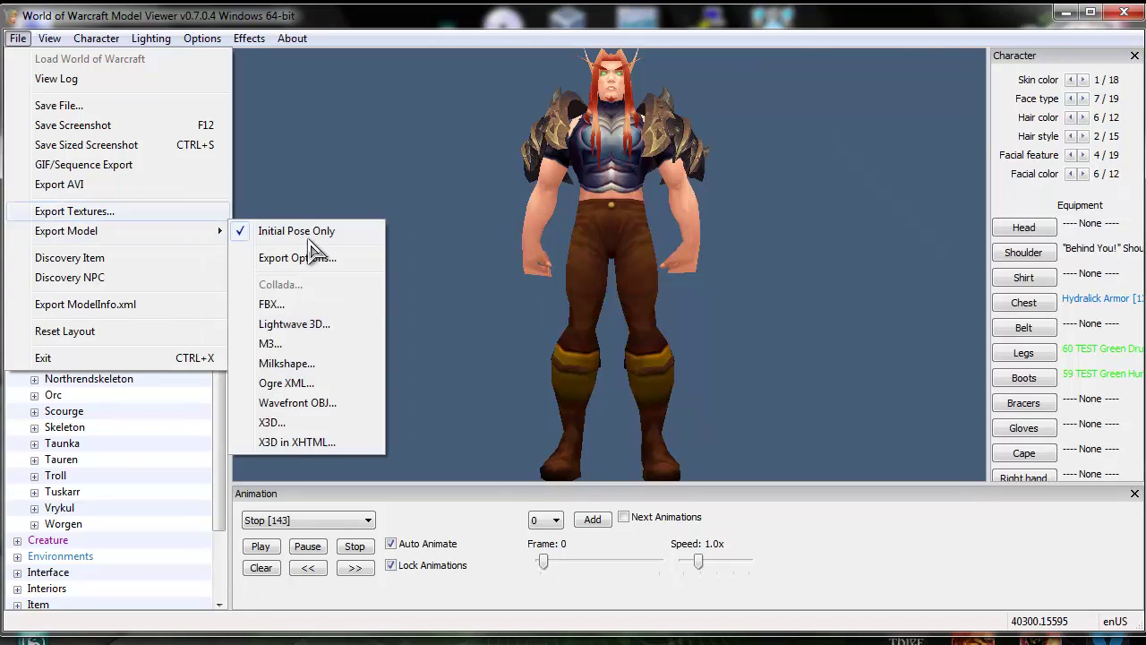
left_click(272, 305)
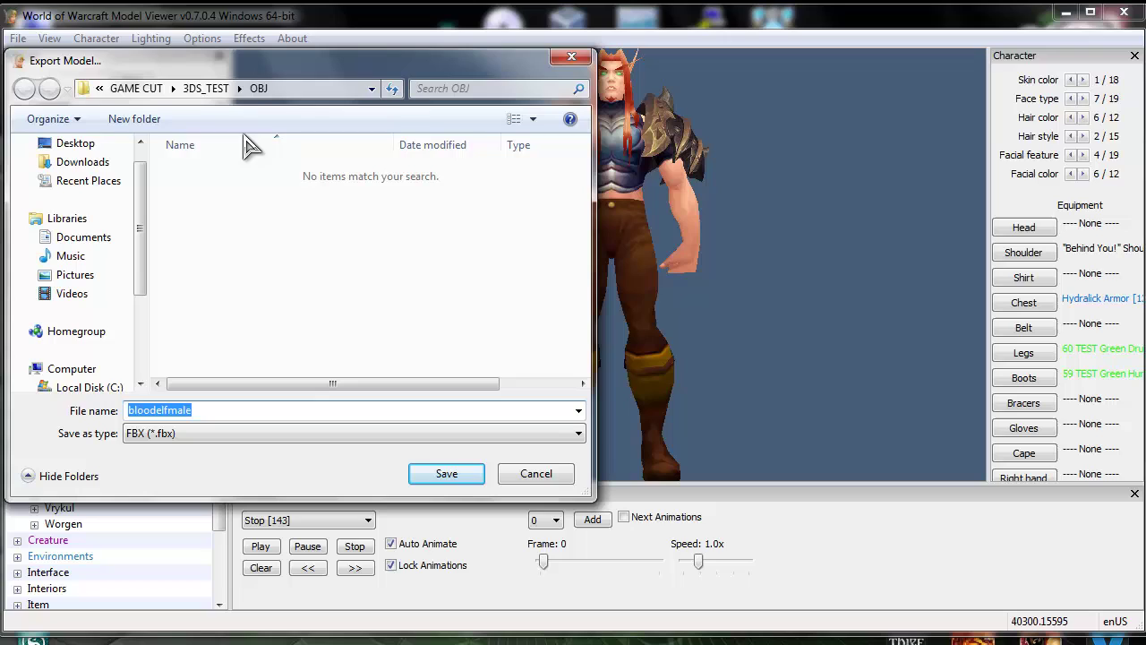
left_click(222, 87)
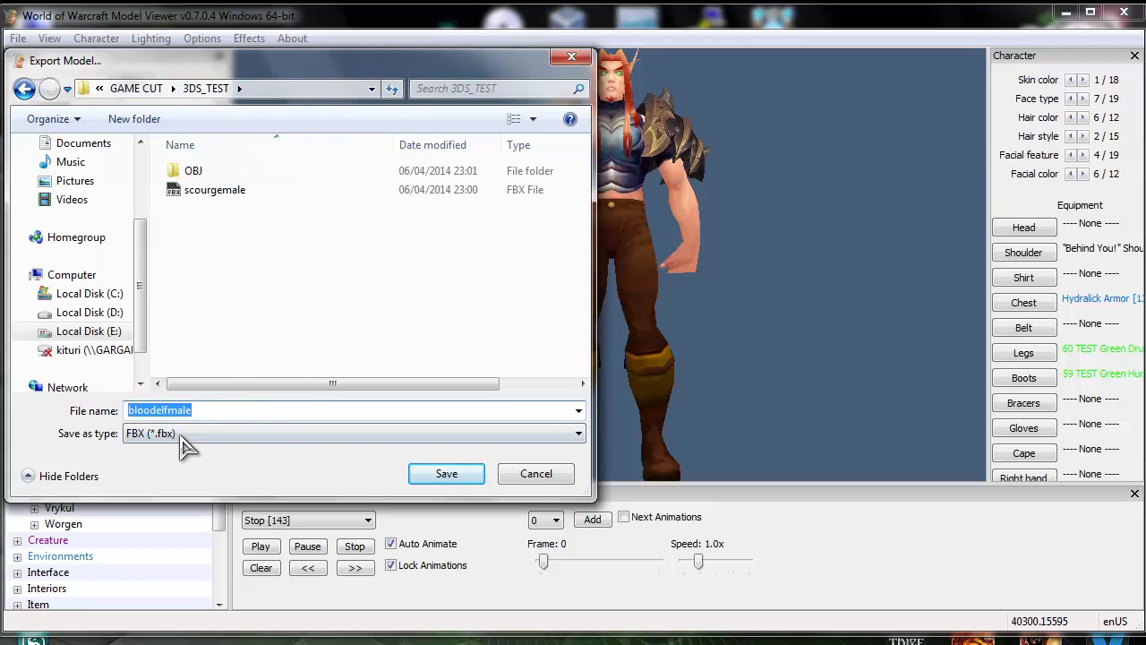
left_click(443, 474)
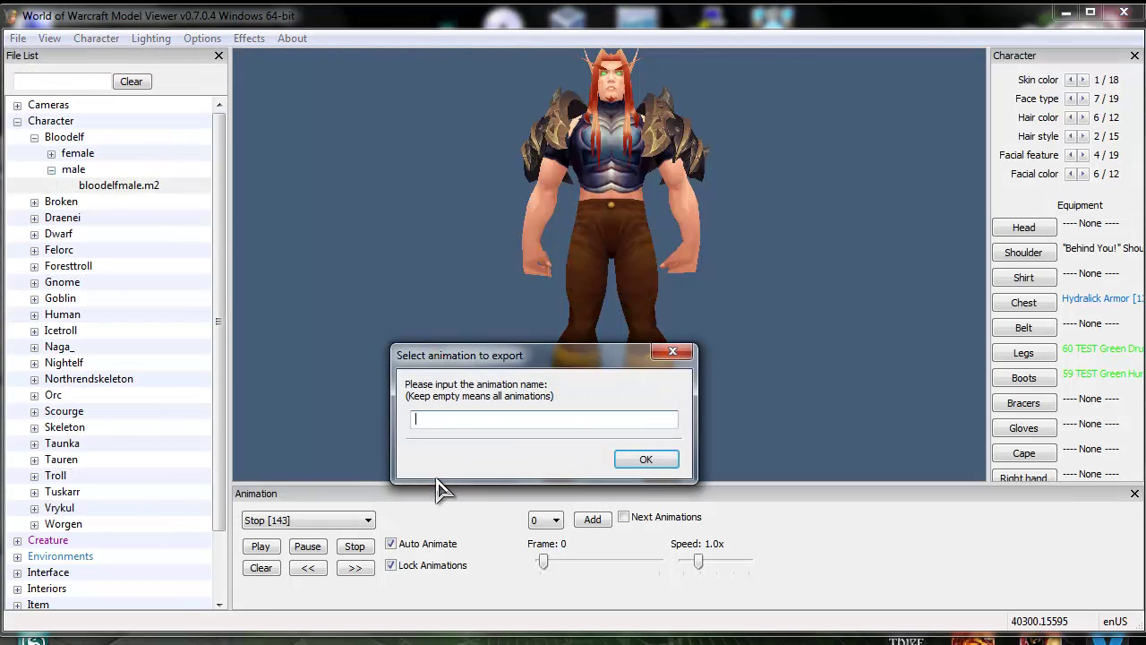
Complete the FBX export with animation 143 only and switch to Autodesk 3ds Max
type("143")
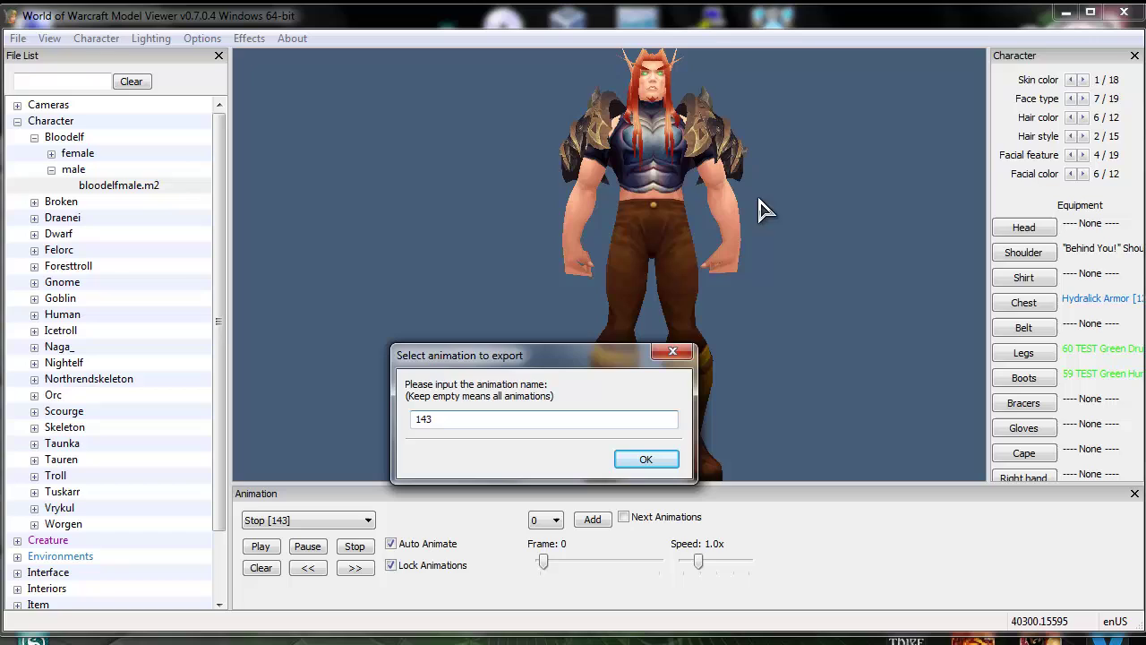
left_click(644, 462)
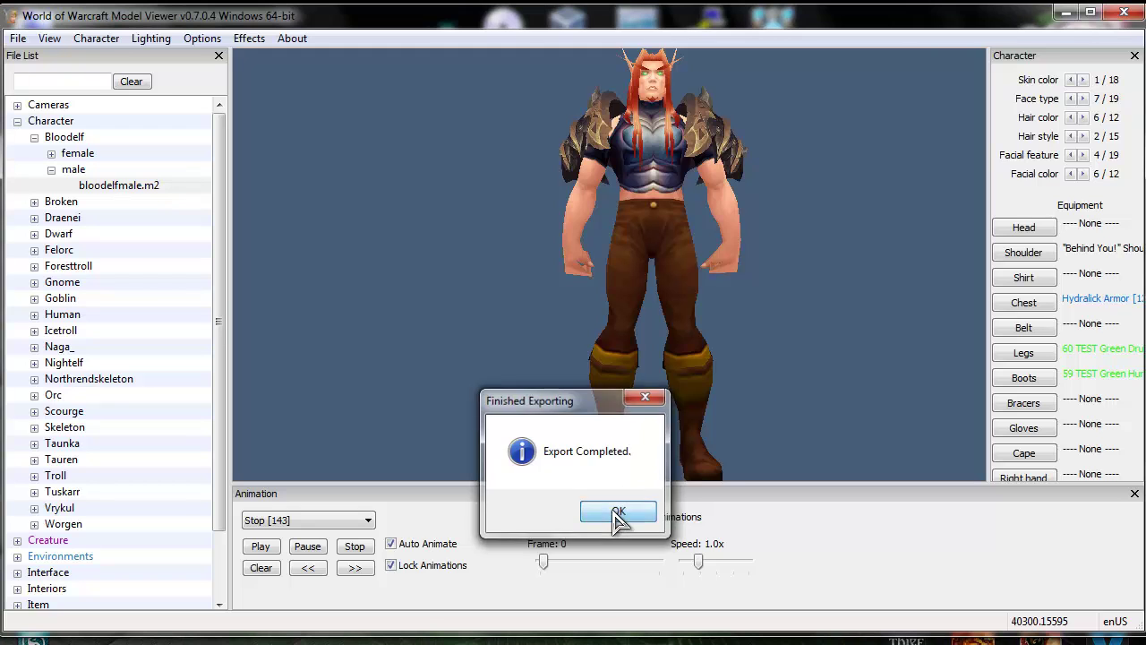
left_click(617, 514)
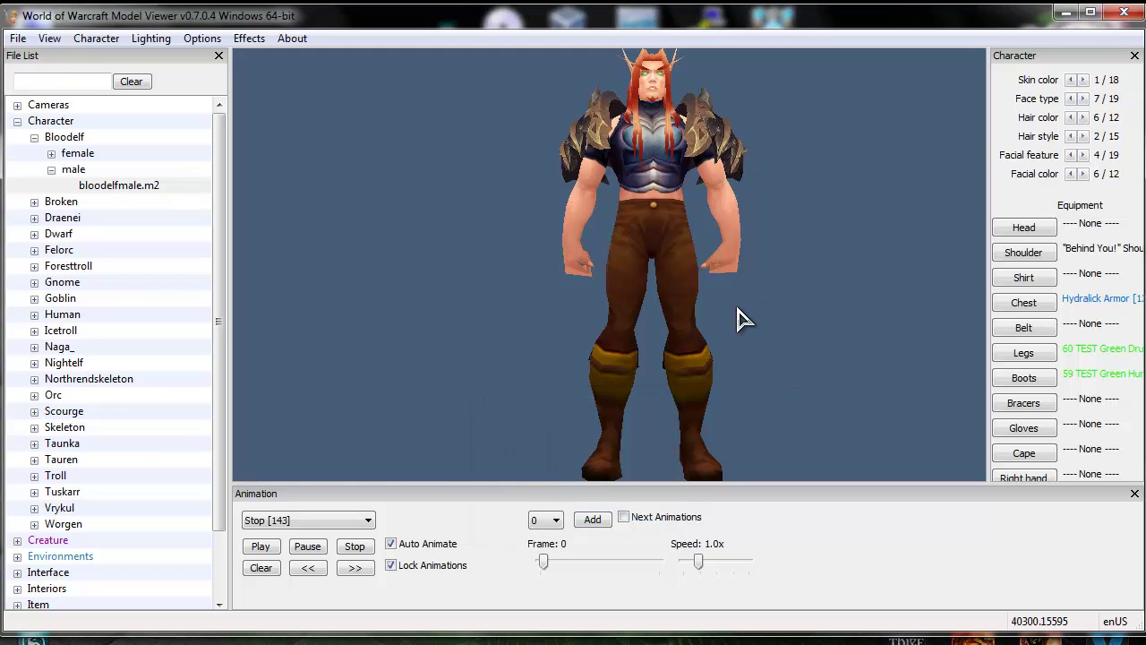
left_click(1066, 12)
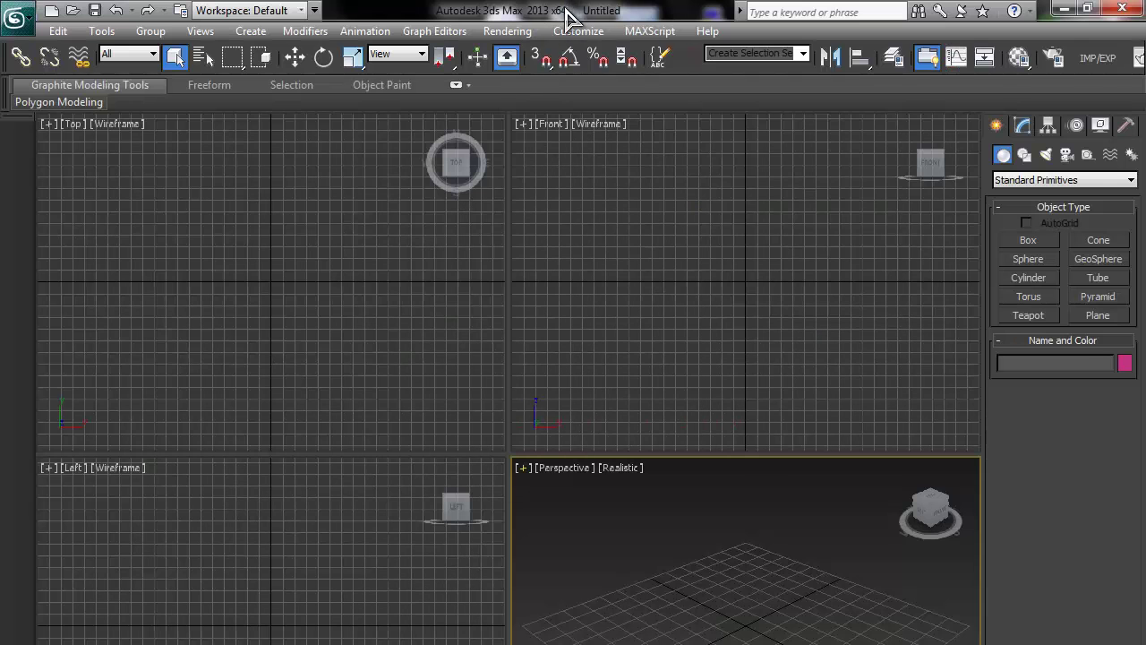
Restore and enlarge the 3ds Max window to fit the screen, and open the file selection for a non-native import
left_click_drag(564, 13, 333, 22)
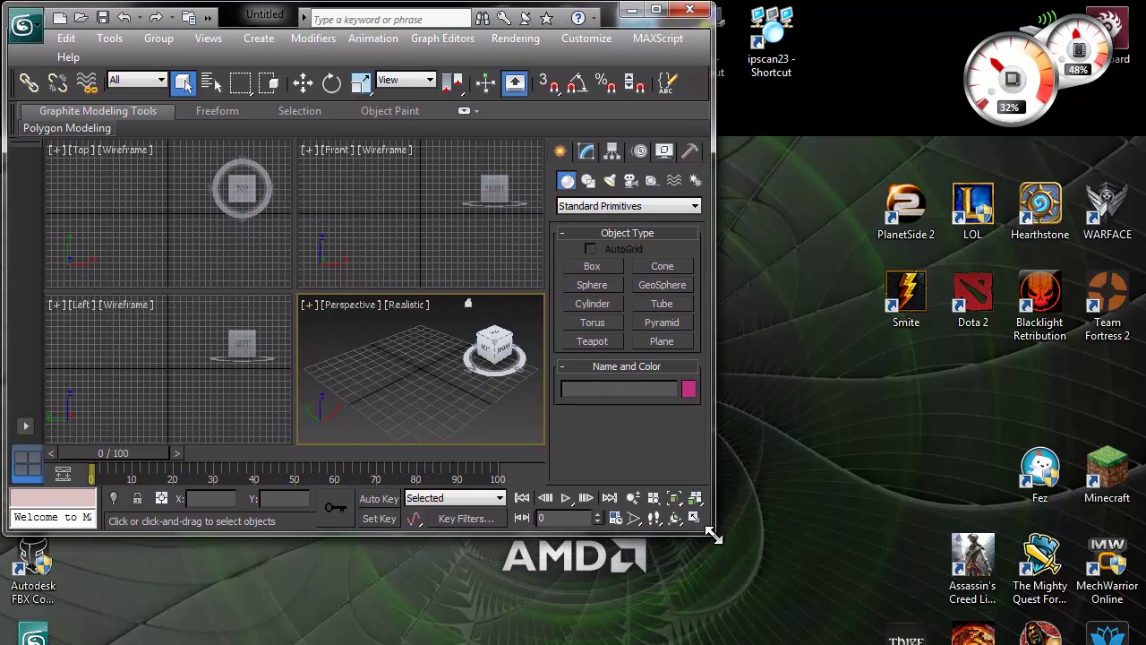
left_click_drag(714, 534, 1141, 643)
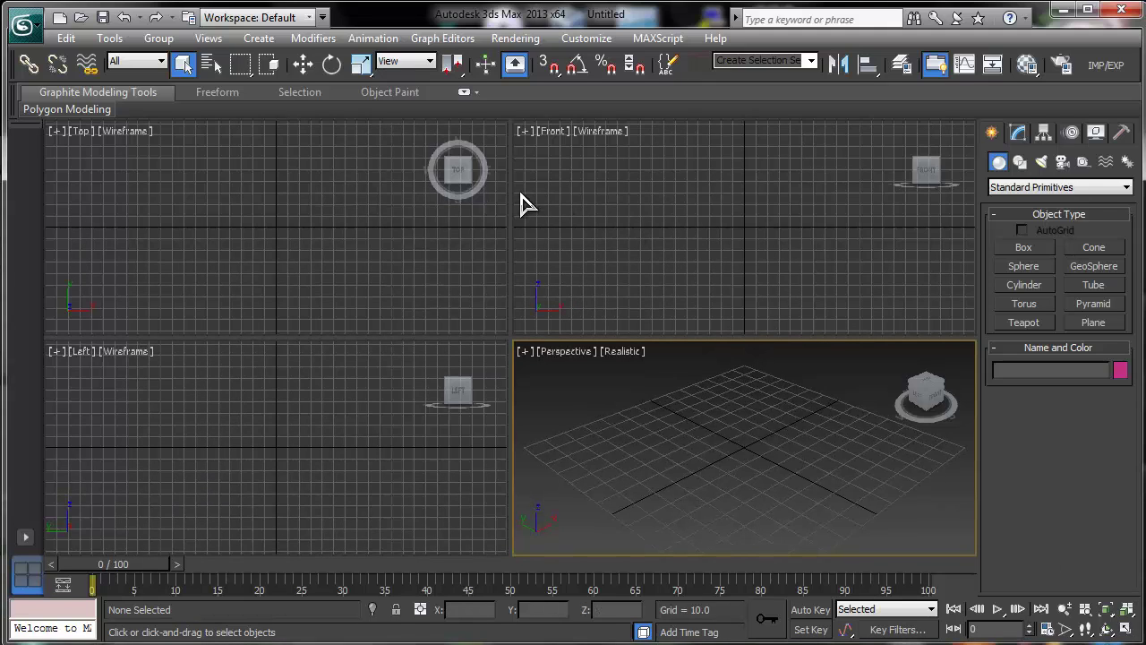
left_click(27, 25)
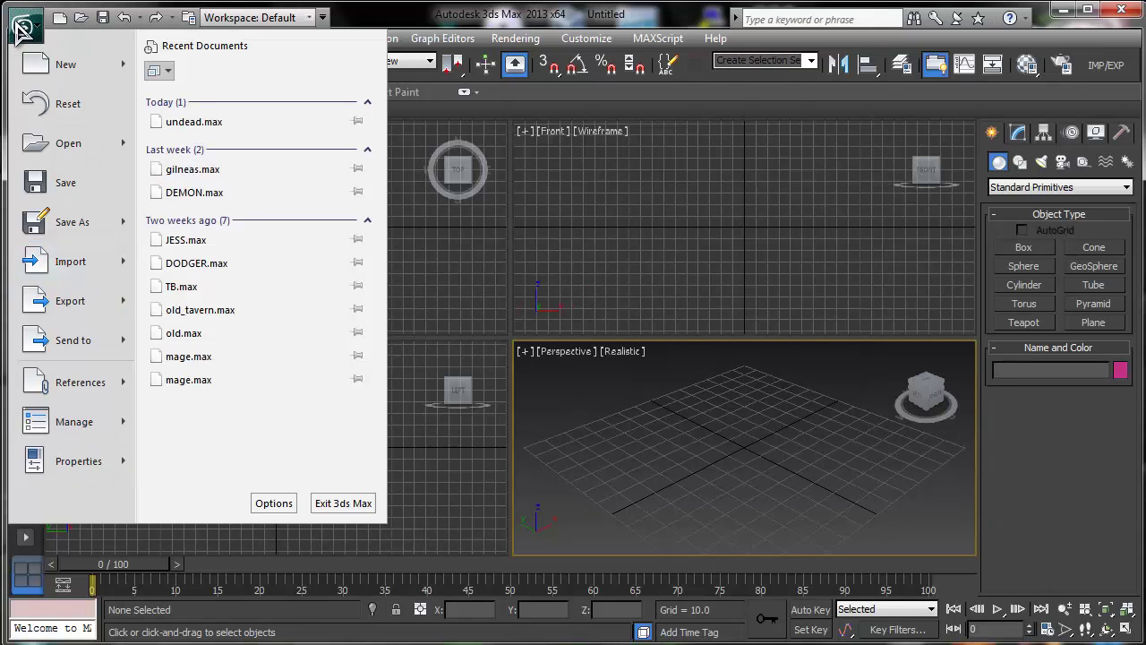
mouse_move(42, 268)
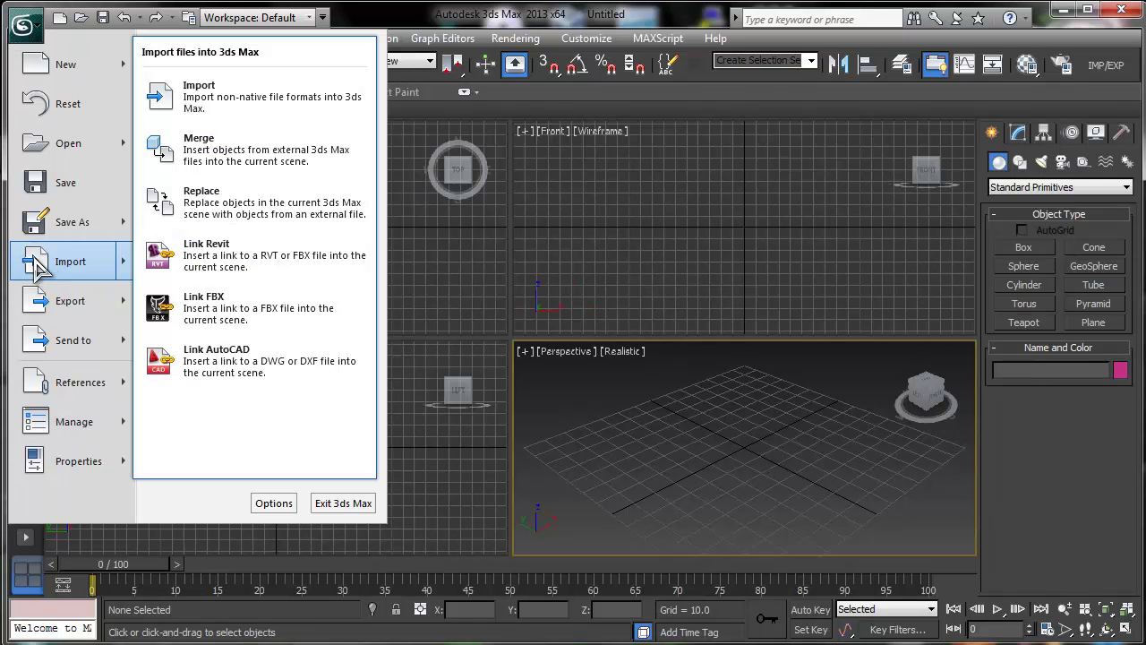
left_click(230, 97)
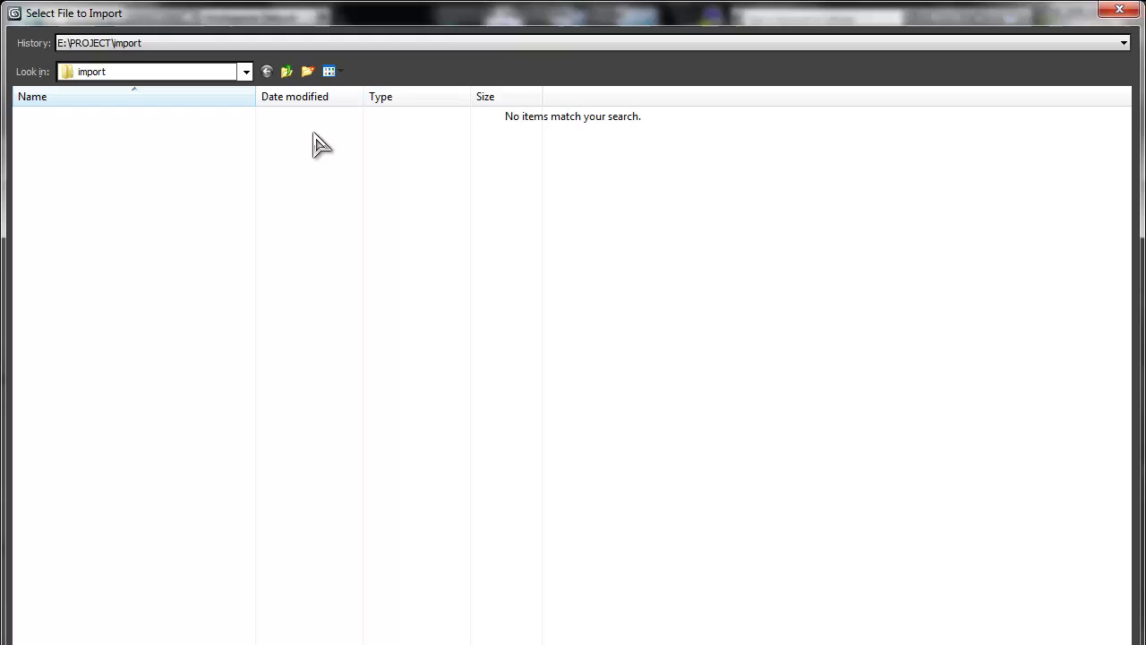
Import bloodelfmale.fbx from the 3DS_TEST folder in GAME CUT on drive E, keeping the preset FBX options
left_click(141, 73)
left_click(141, 74)
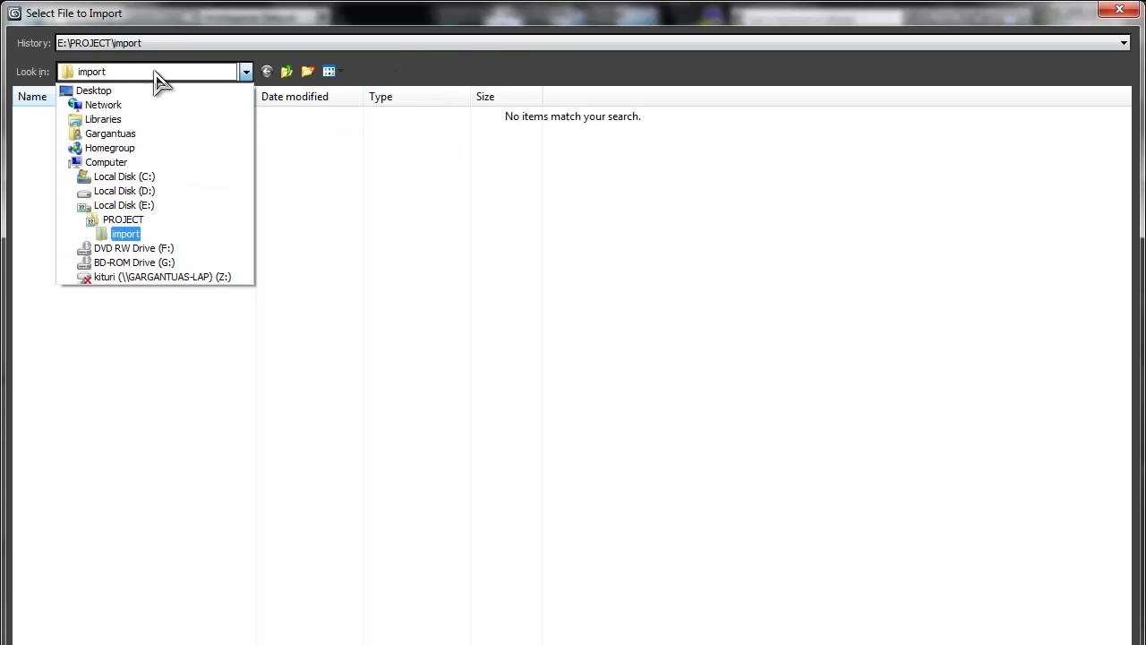
left_click(141, 222)
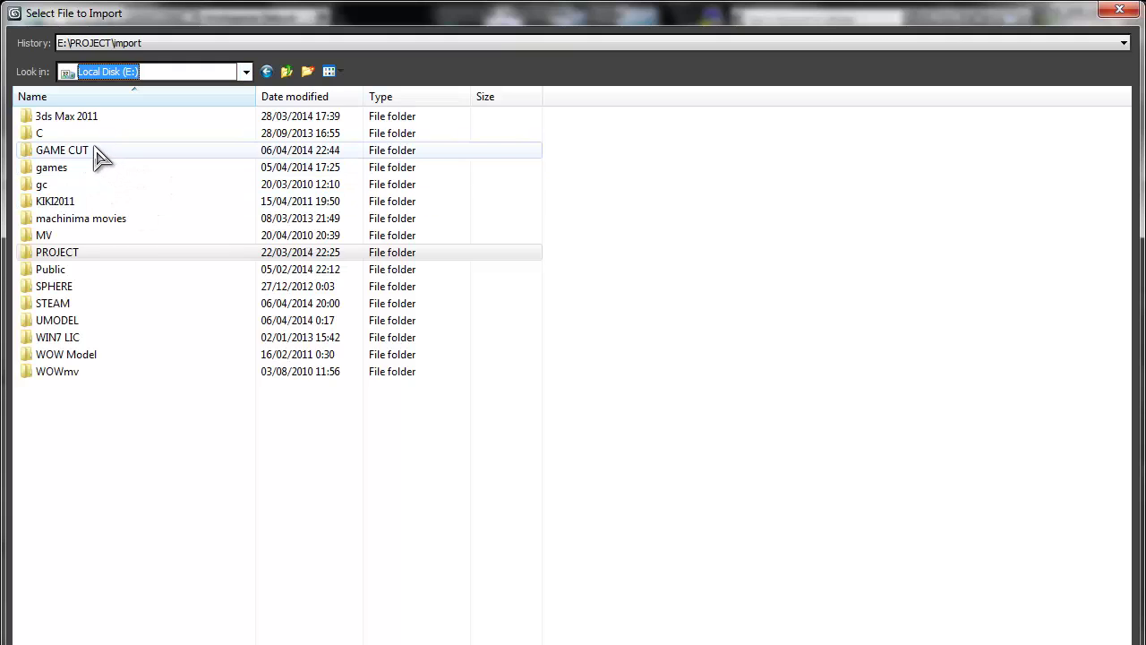
double_click(134, 151)
double_click(96, 117)
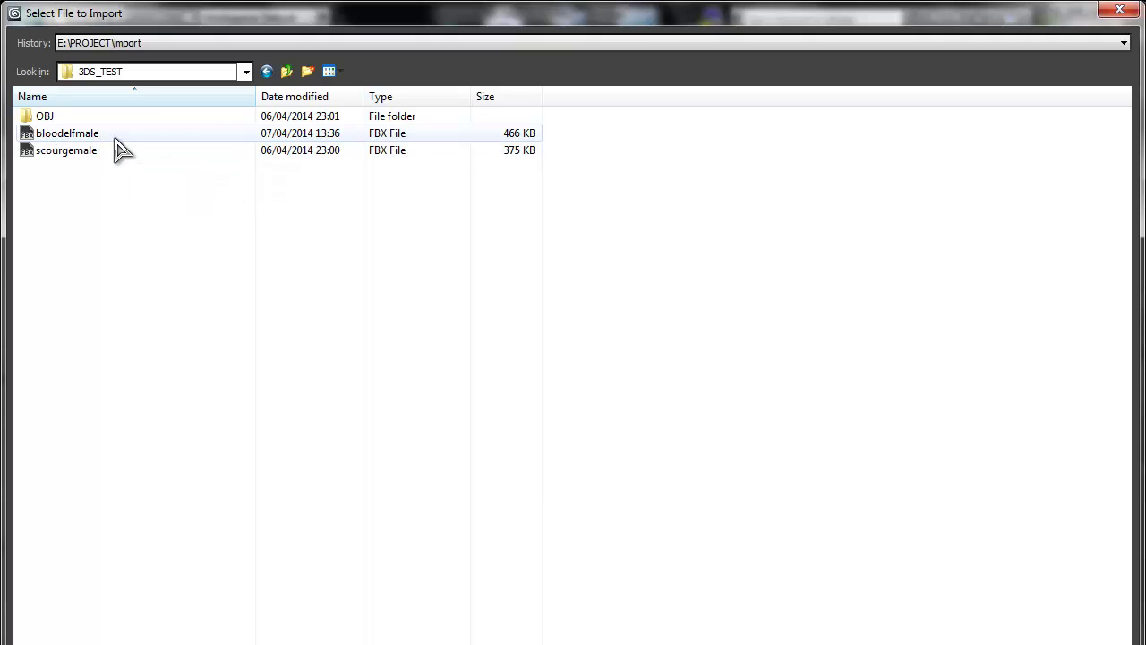
double_click(115, 136)
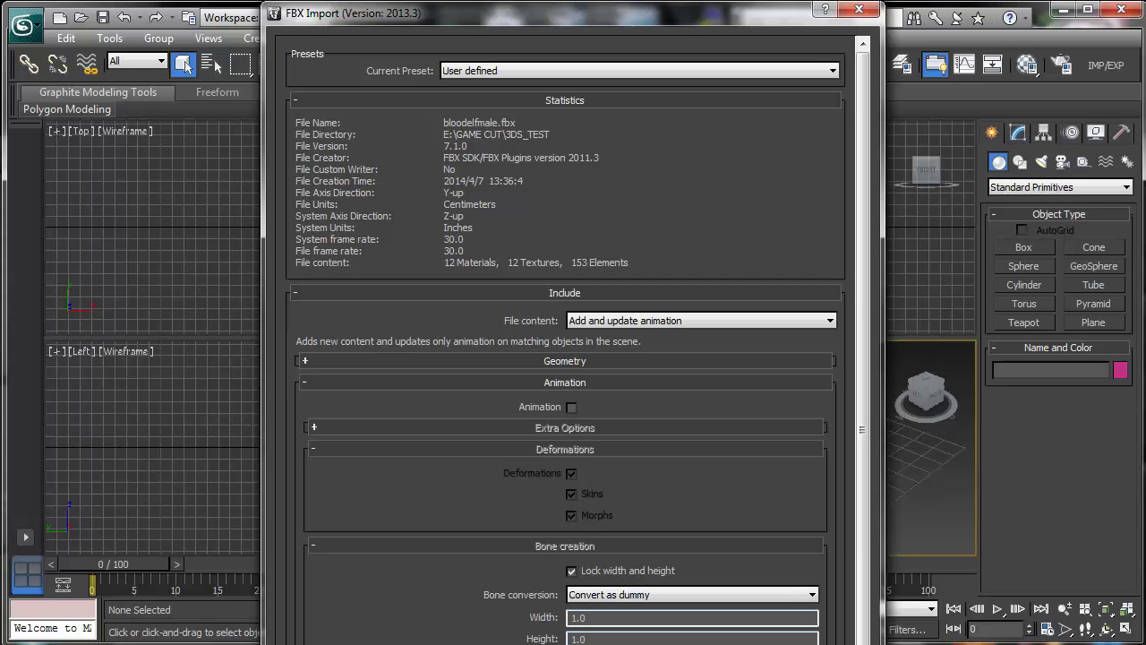
key("Return")
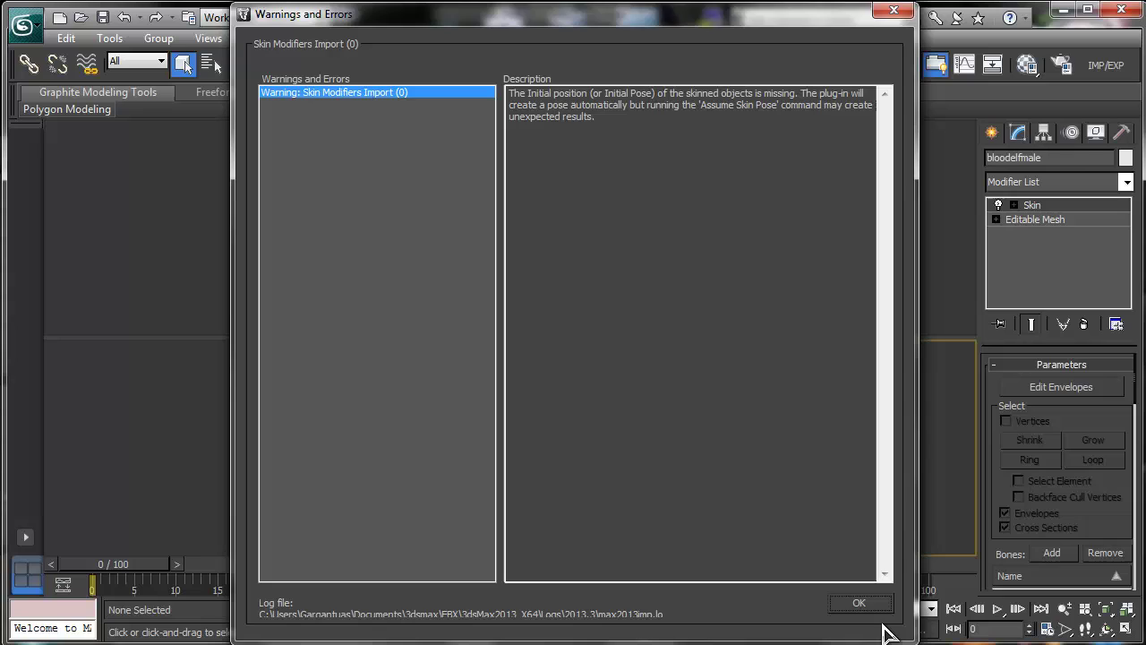
left_click(859, 603)
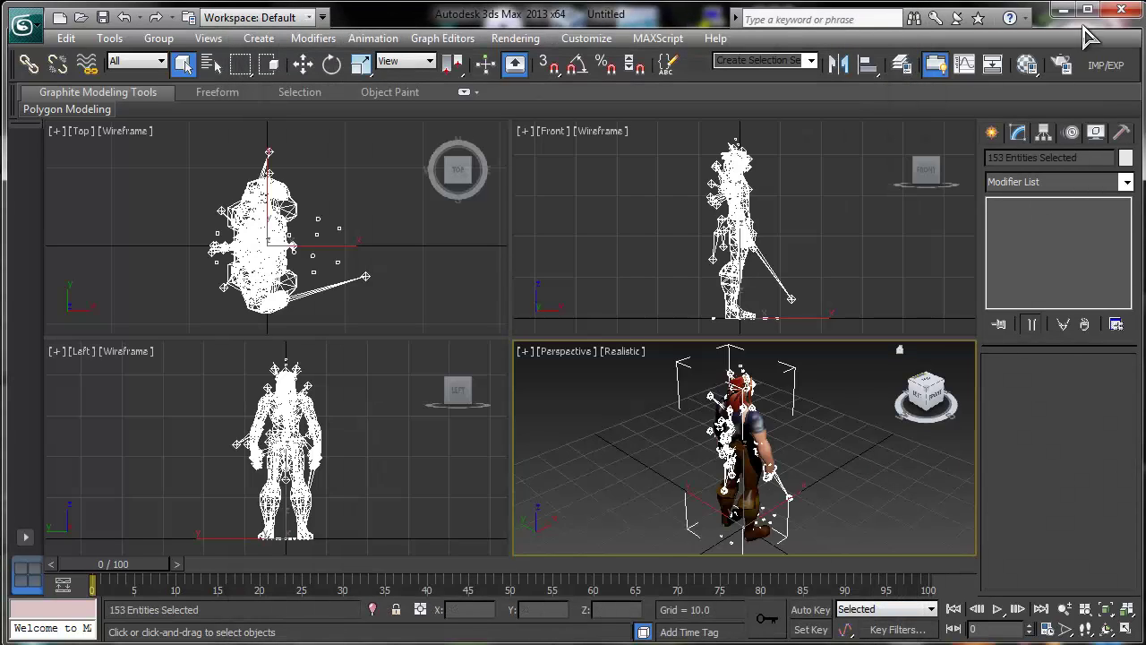
Maximize the Perspective viewport and examine the character's face and eye glow from the front
left_click(1126, 628)
middle_click_drag(618, 314, 318, 218, "alt")
middle_click_drag(383, 256, 537, 412)
scroll(578, 404, "up", 4)
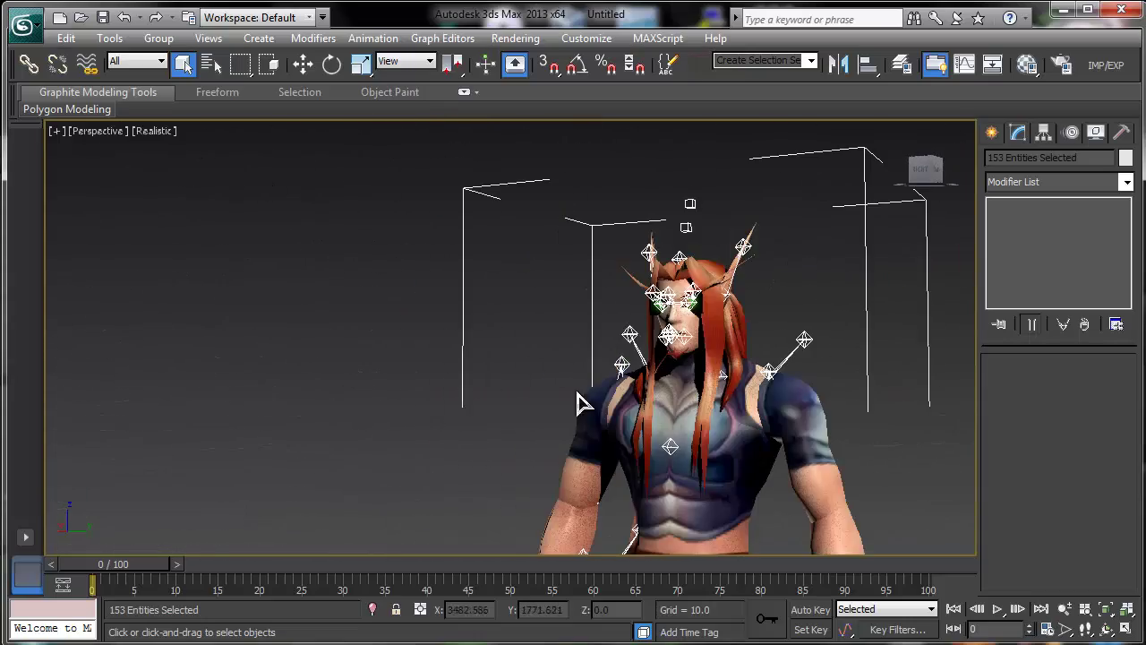
middle_click_drag(673, 476, 631, 244)
middle_click_drag(632, 244, 649, 457, "alt")
scroll(673, 357, "up", 5)
middle_click_drag(780, 328, 583, 391)
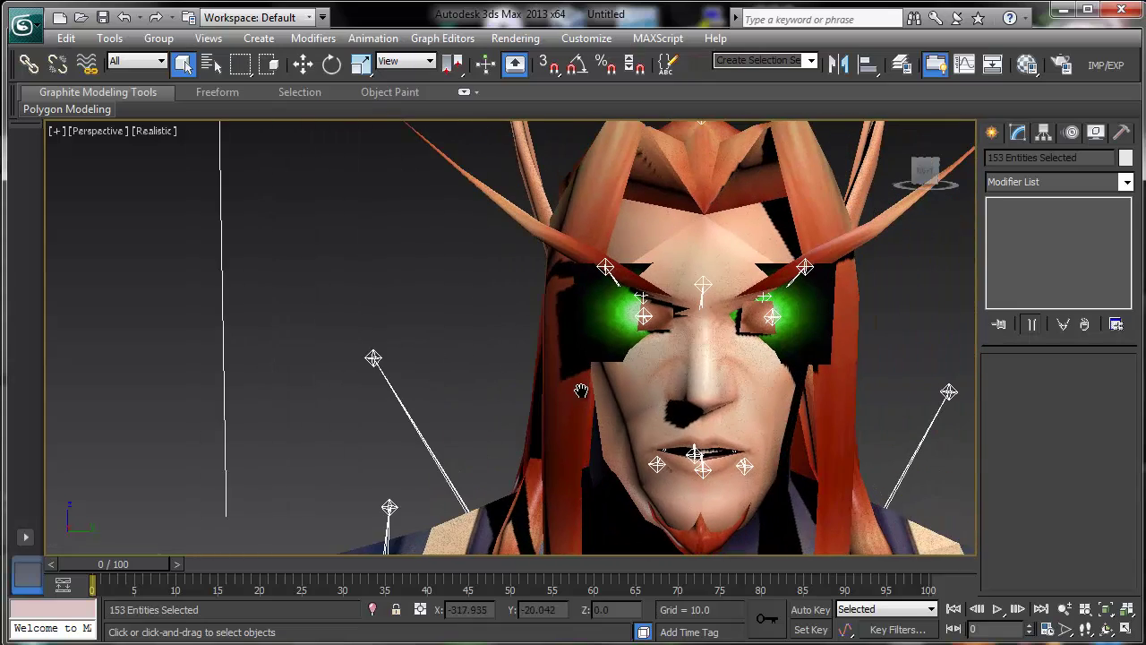
scroll(669, 451, "down", 6)
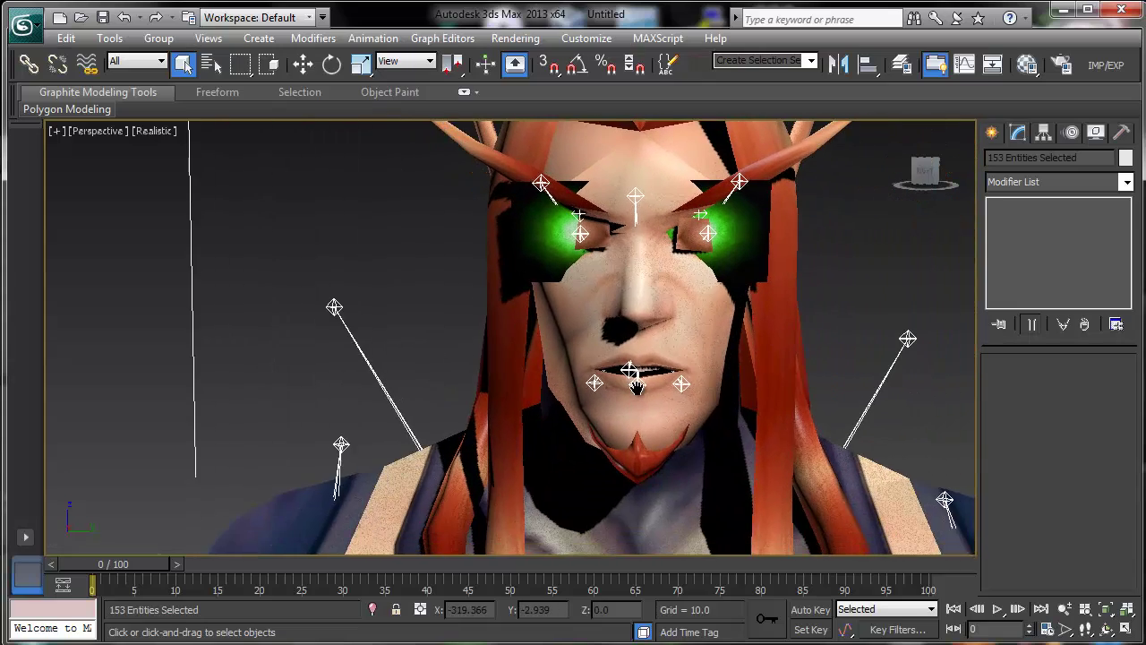
middle_click_drag(593, 444, 594, 403)
scroll(593, 403, "down", 3)
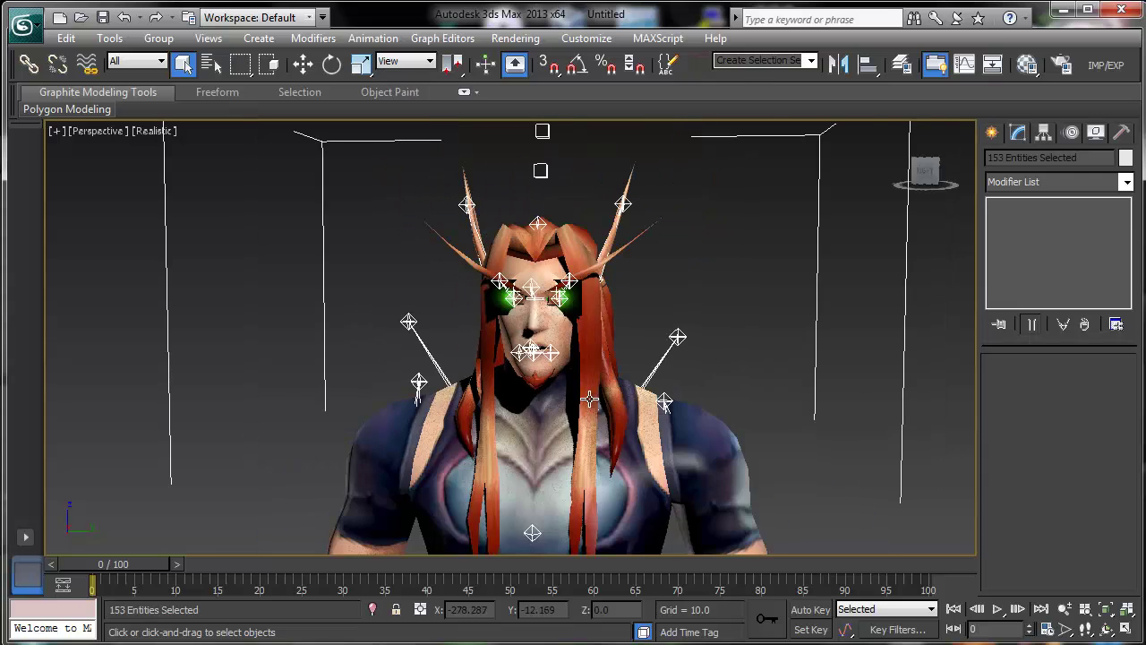
Bring up the Material Editor and sample the character's multi/sub-object material into the first slot
left_click(1028, 64)
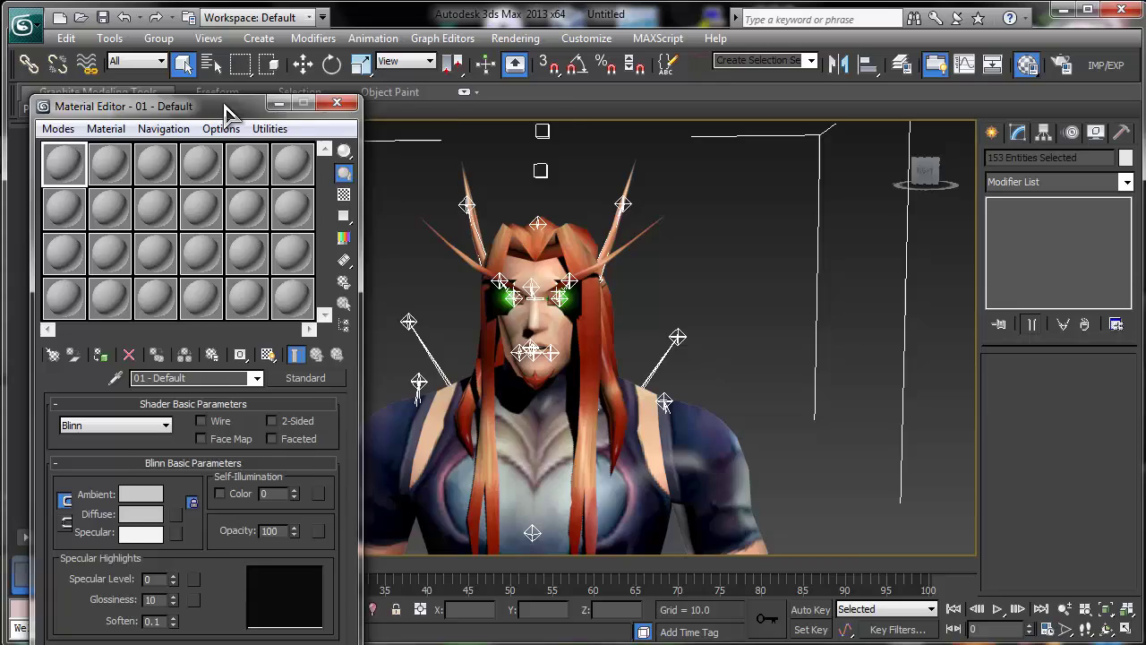
left_click_drag(225, 104, 971, 20)
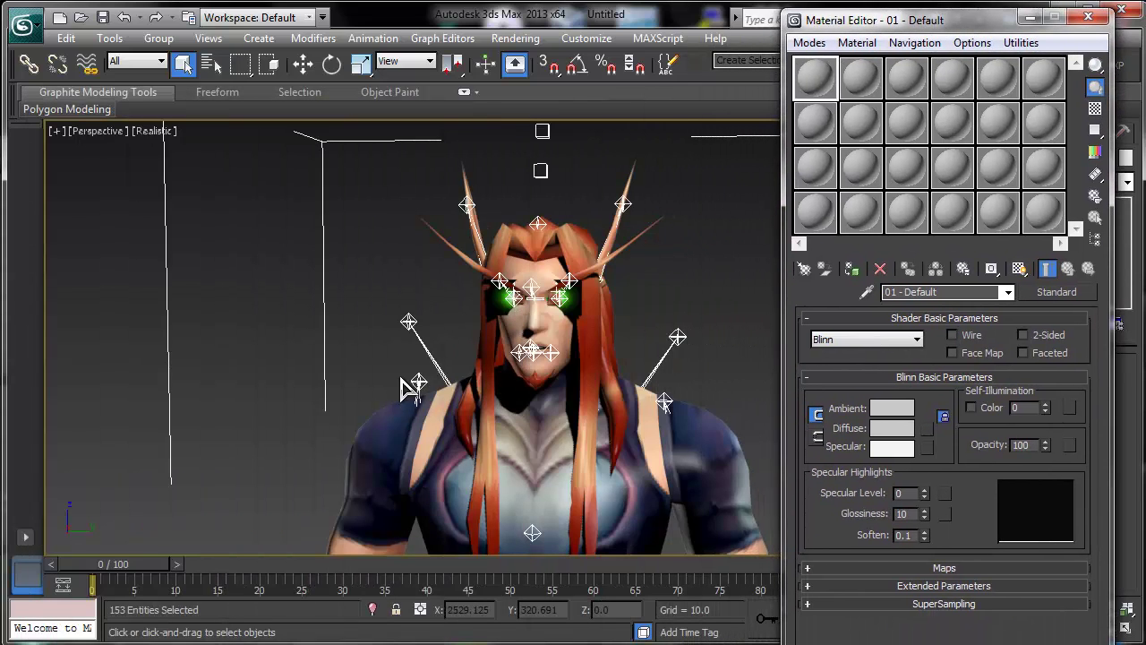
left_click(866, 293)
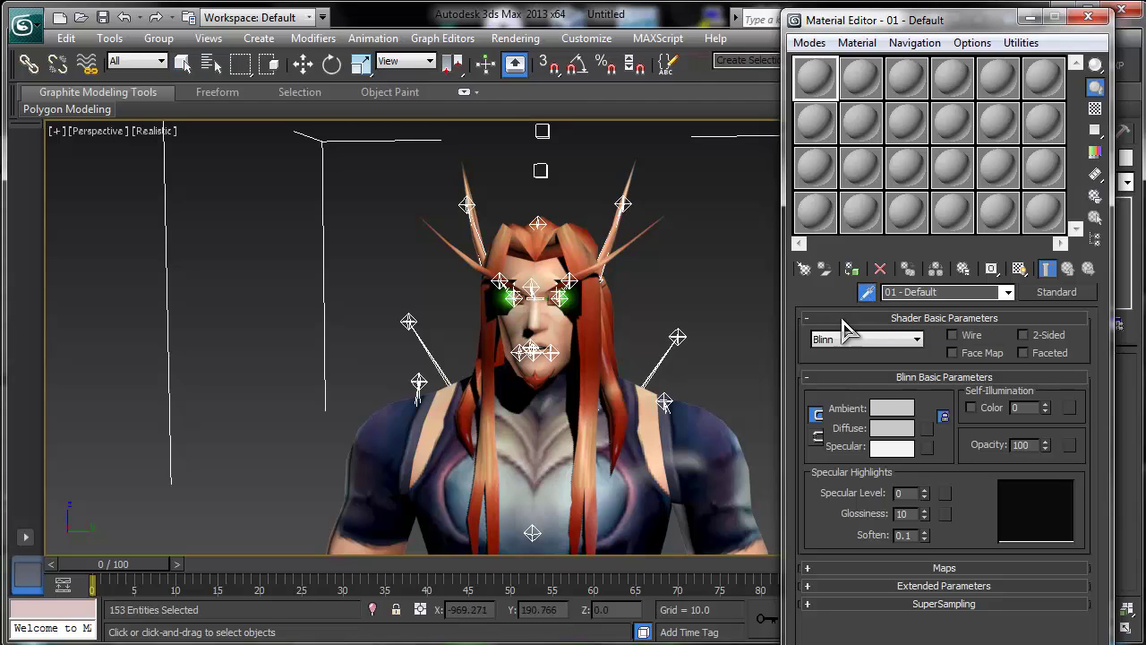
left_click(678, 432)
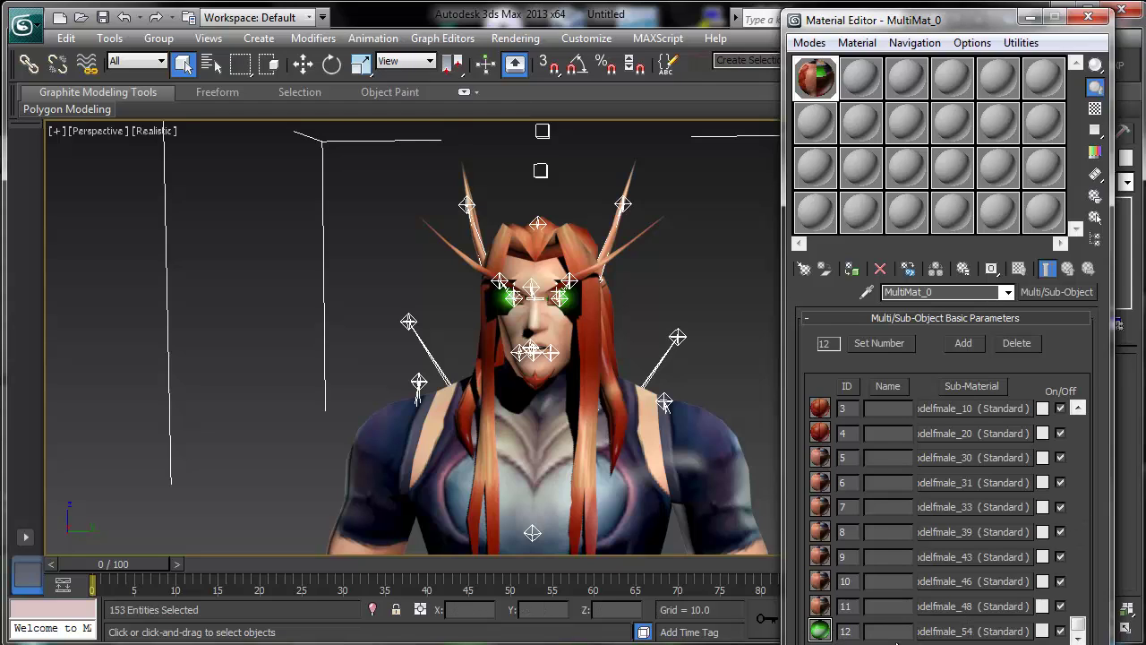
Set the opacity of the green eye glow sub-material bloodelfmale_54 (ID 12) to 0 and close the Material Editor
left_click(1011, 632)
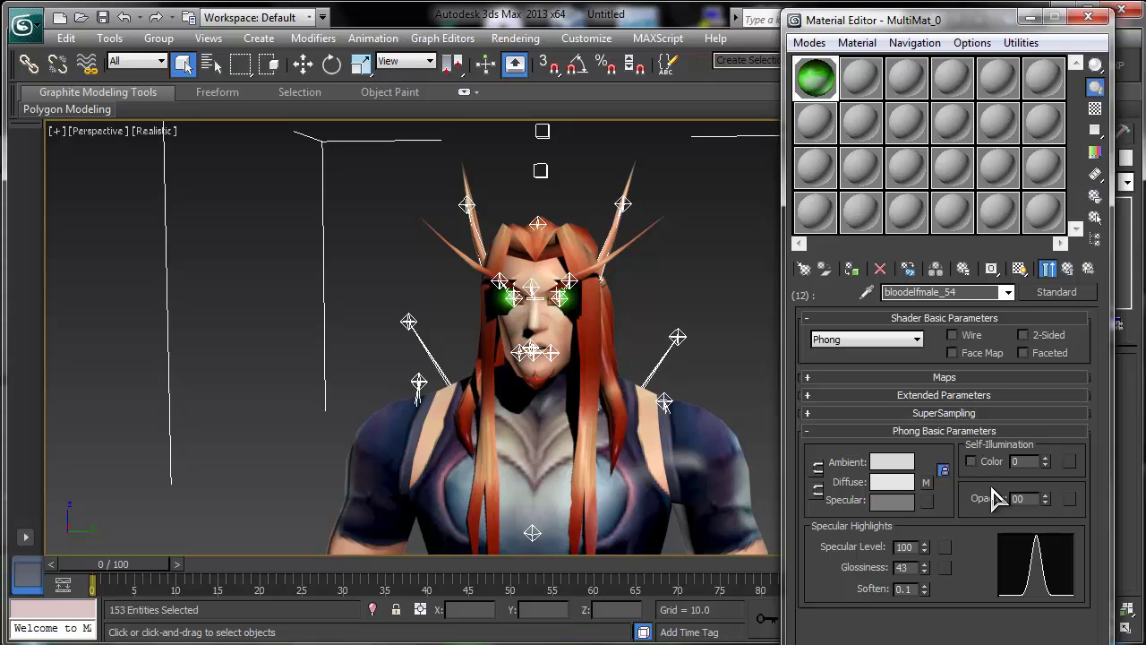
type("0")
key("Return")
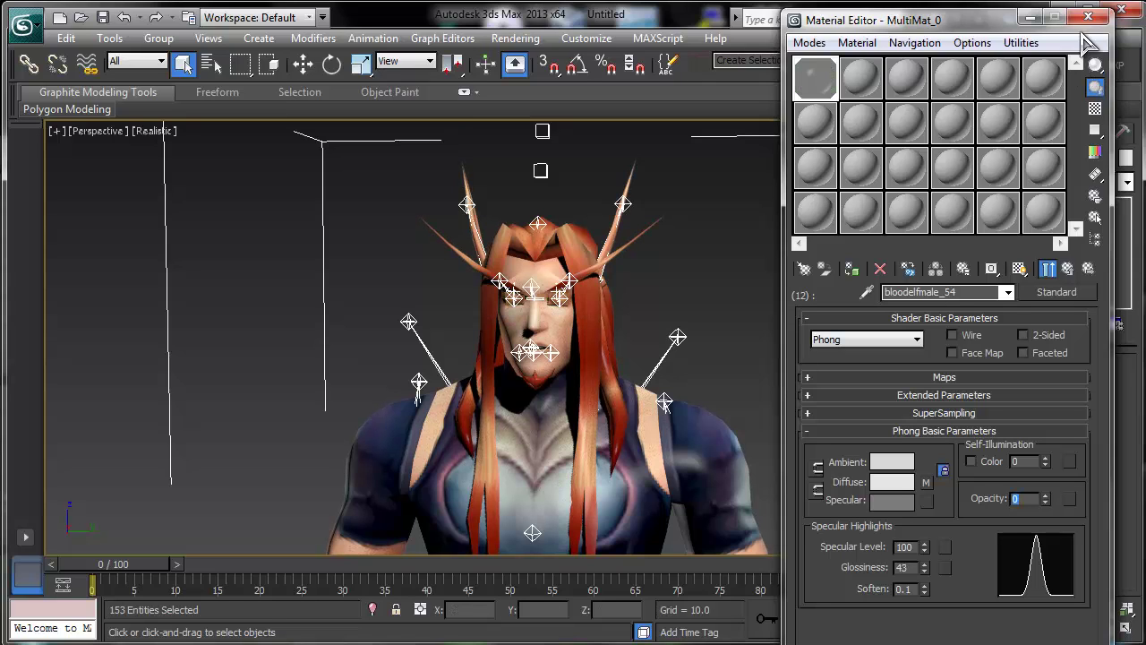
left_click(1088, 269)
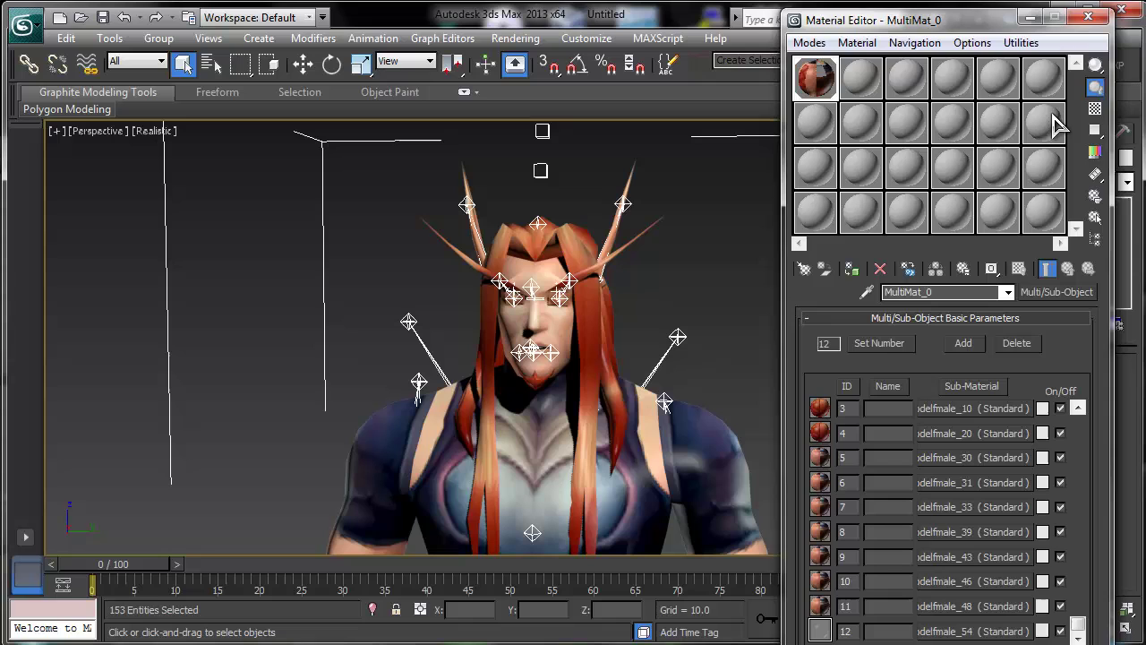
left_click(1087, 17)
Select the bloodelfmale mesh and examine its eyes and eyelids up close
left_click(557, 300)
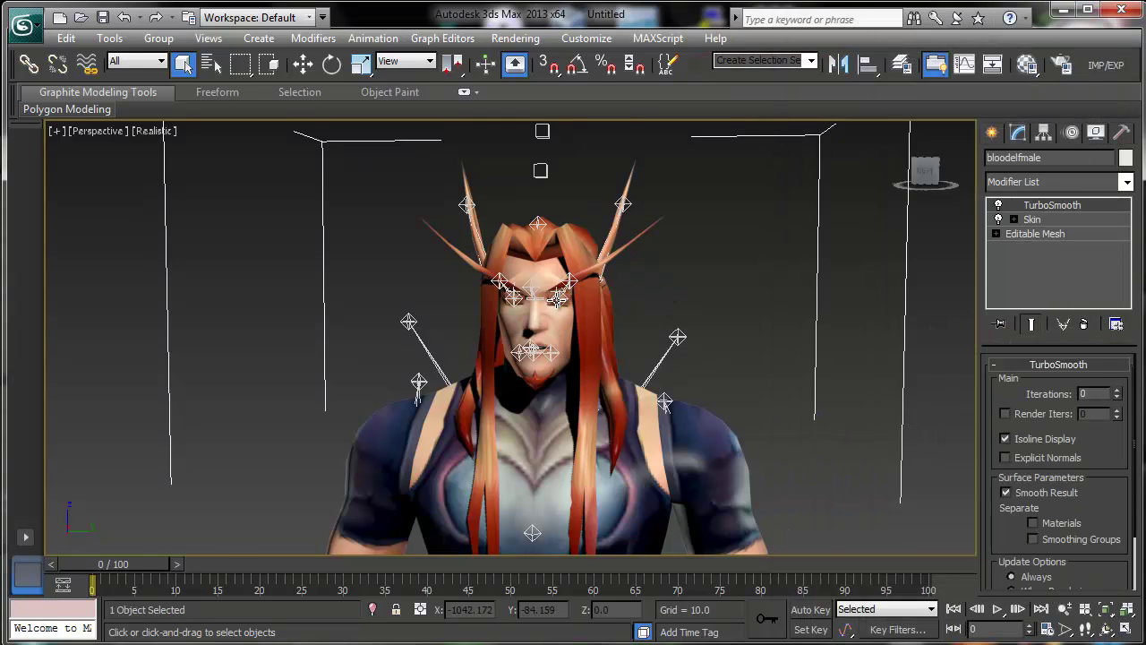
key("z")
middle_click_drag(519, 216, 536, 396)
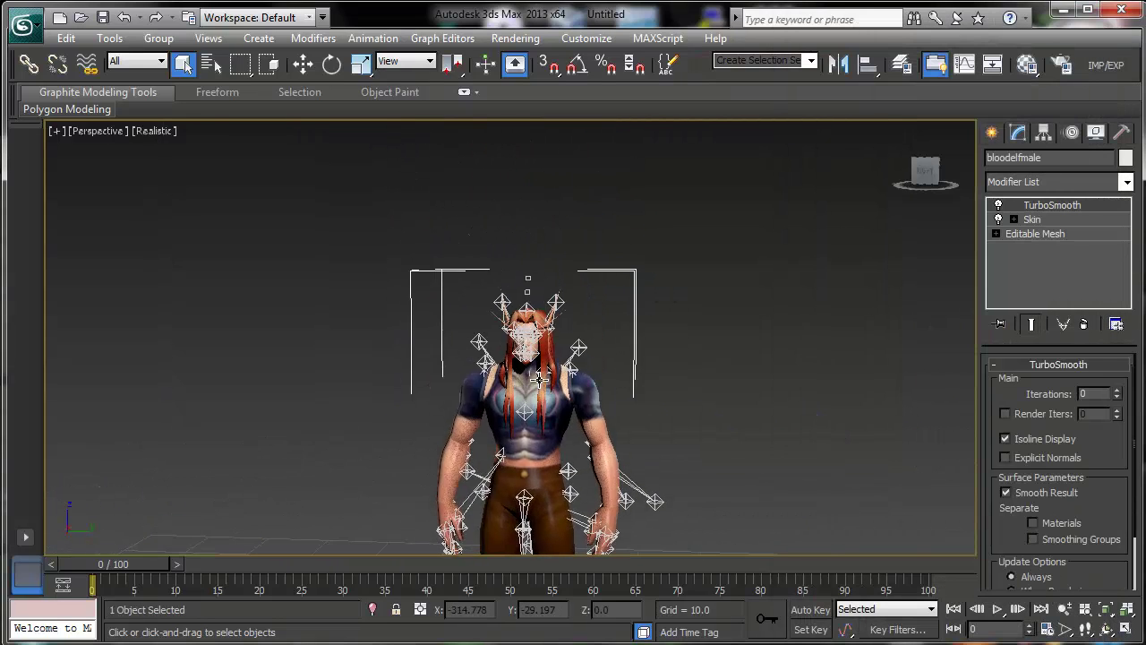
scroll(564, 368, "up", 8)
middle_click_drag(716, 378, 664, 391, "alt")
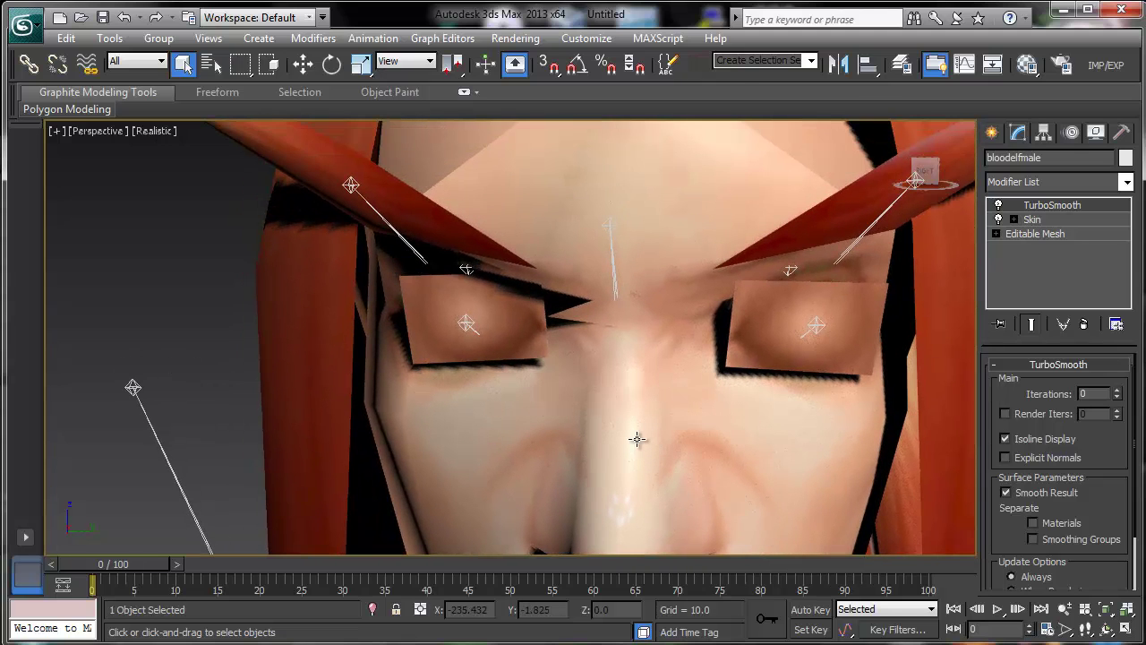
mouse_move(632, 417)
middle_mouse_down("alt")
mouse_move(665, 455)
mouse_move(685, 450)
mouse_move(646, 450)
mouse_move(641, 413)
middle_mouse_up("alt")
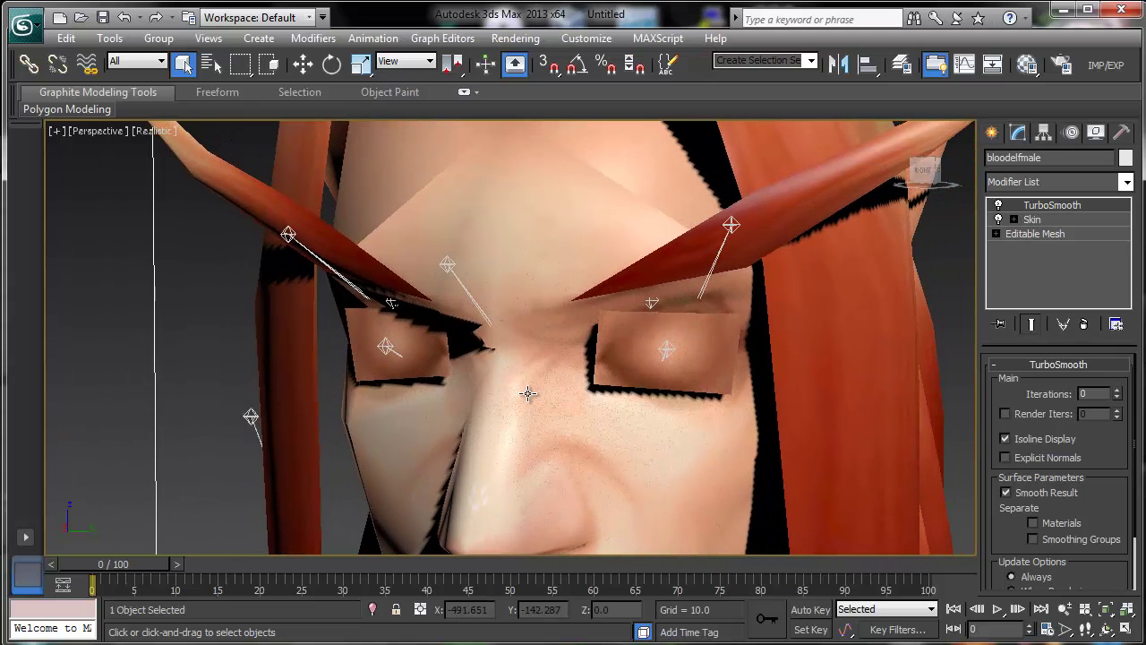
scroll(528, 393, "down", 5)
key("alt")
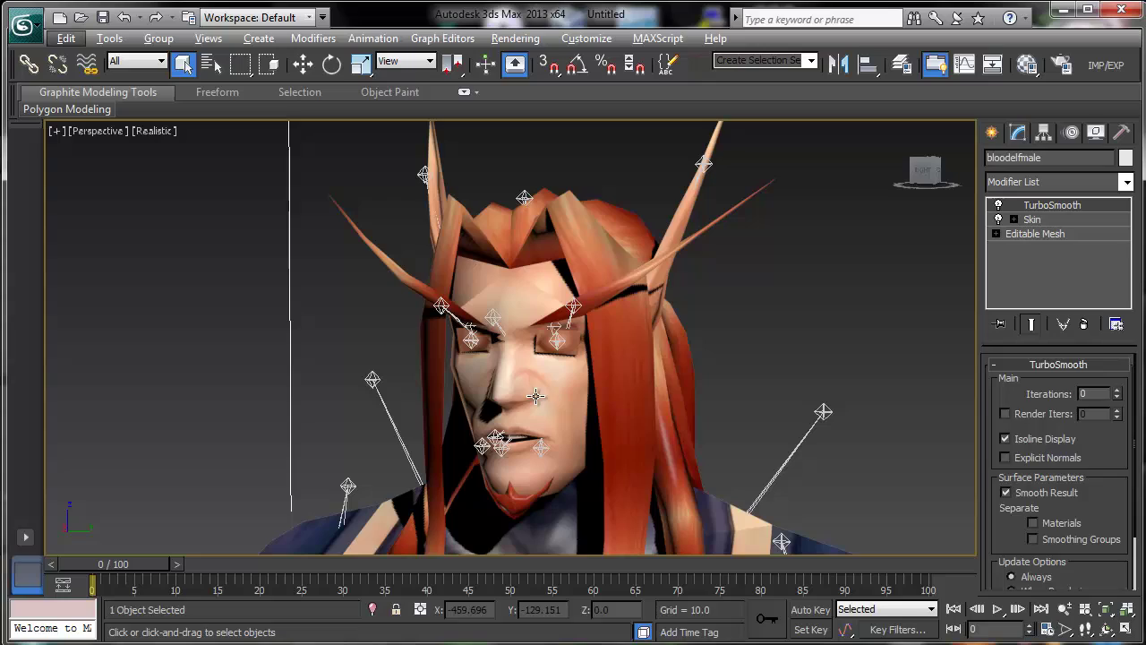
Hide the character mesh, select bloodelfmale_bone_35 among the head bones, and unhide the mesh
right_click(576, 419)
left_click(661, 367)
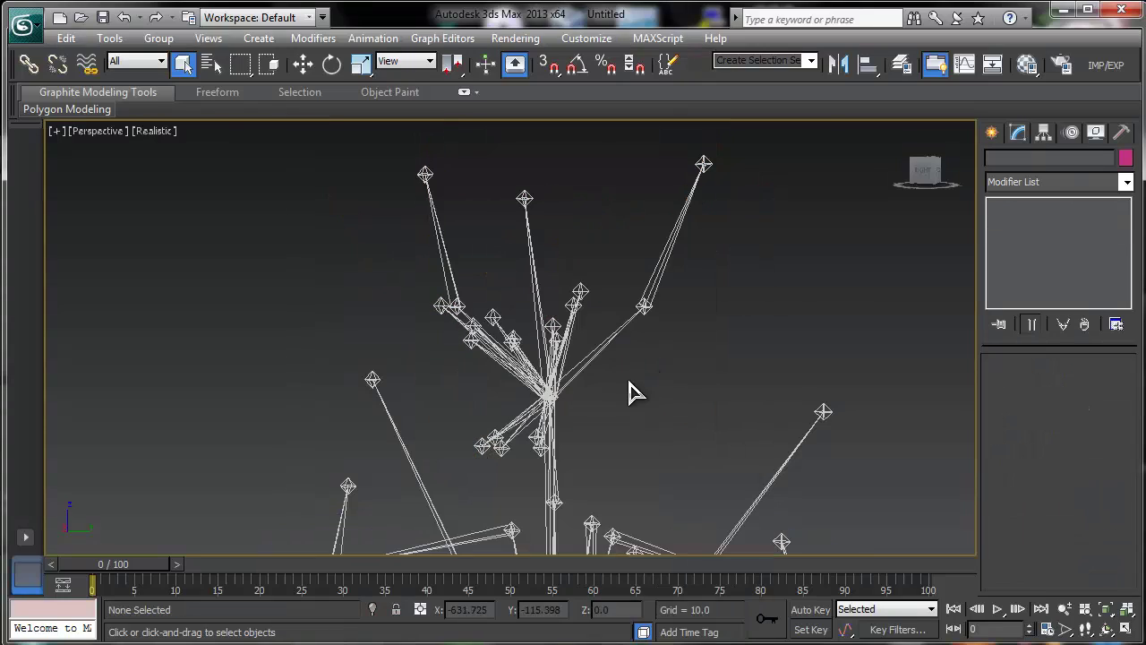
middle_click_drag(630, 403, 573, 356, "alt")
left_click(477, 407)
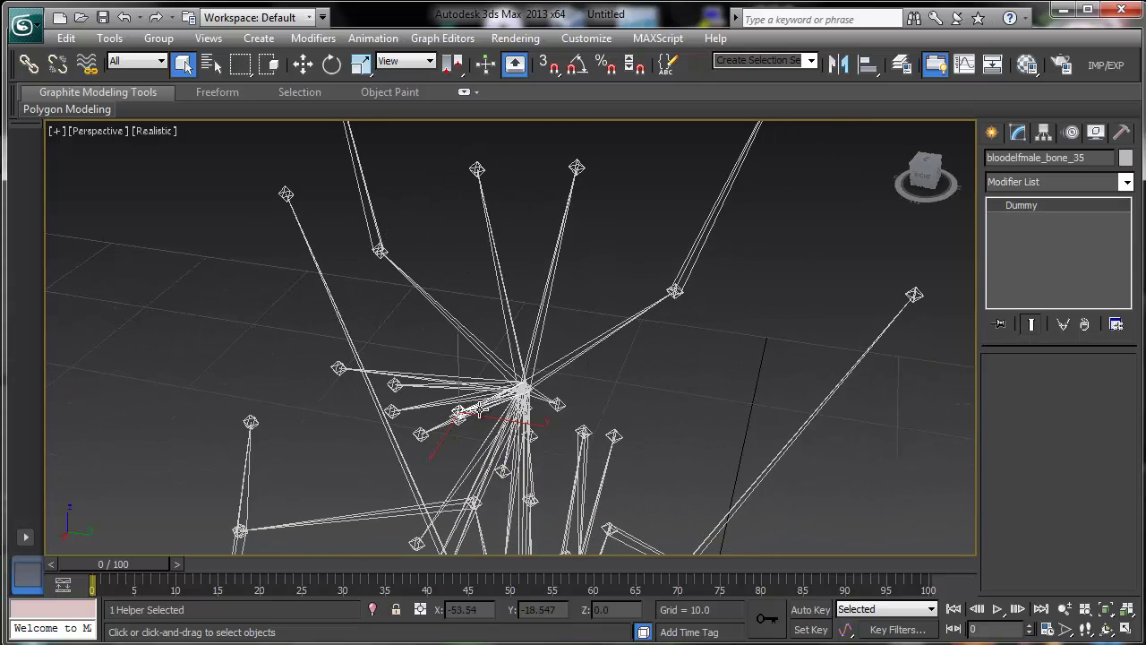
mouse_move(528, 394)
middle_mouse_down("alt")
mouse_move(532, 384)
mouse_move(519, 388)
middle_mouse_up("alt")
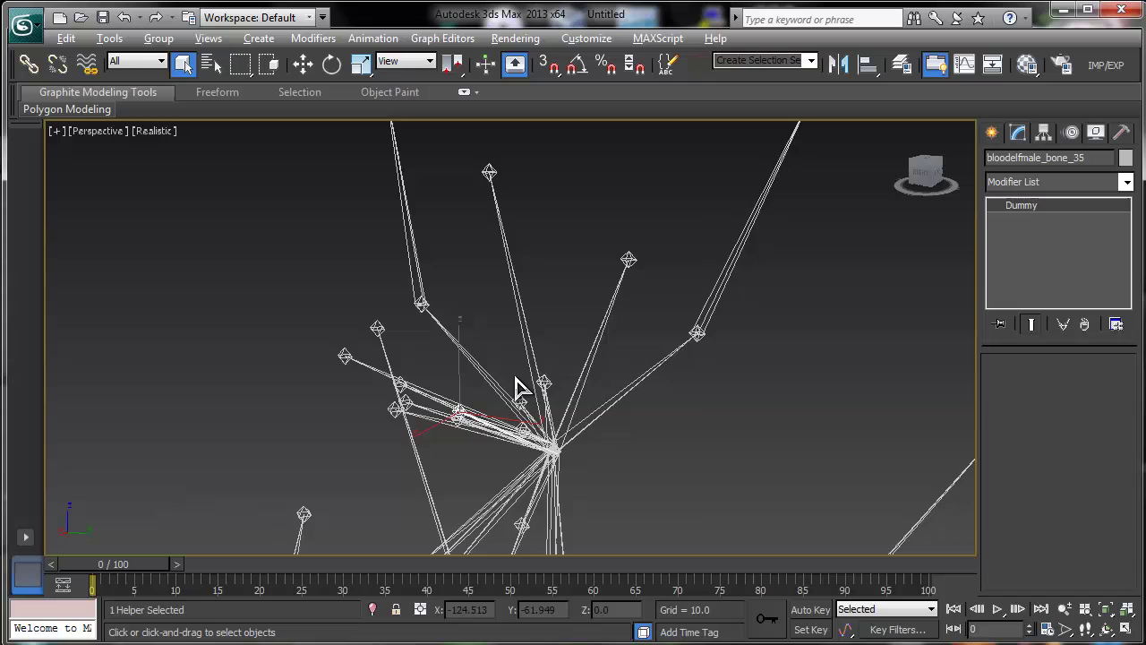
right_click(517, 374)
left_click(573, 294)
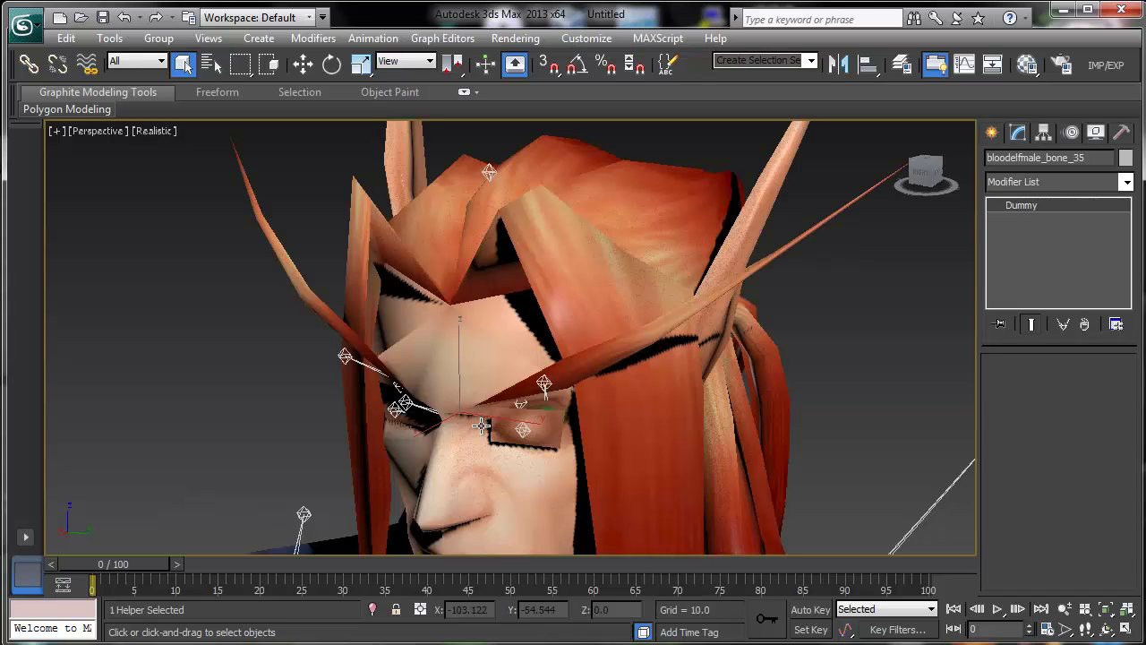
Rotate bloodelfmale_bone_35 to about 53.5 degrees in Y, check the face from the front, and select the character mesh
left_click(332, 64)
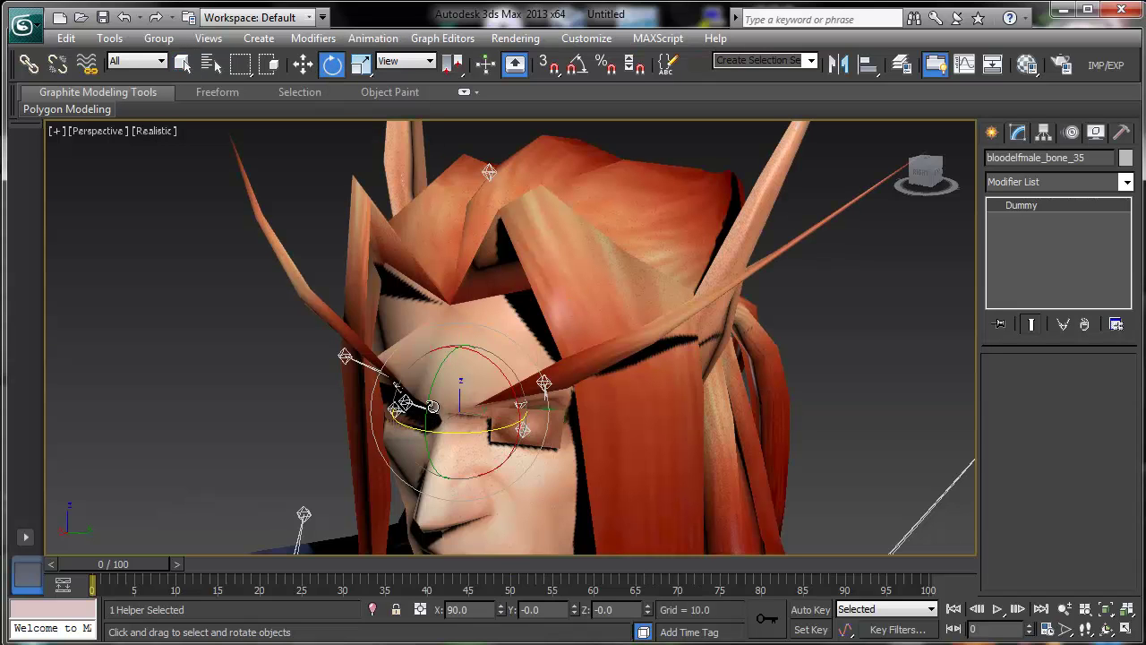
mouse_move(432, 406)
left_mouse_down()
mouse_move(441, 385)
mouse_move(448, 399)
left_mouse_up()
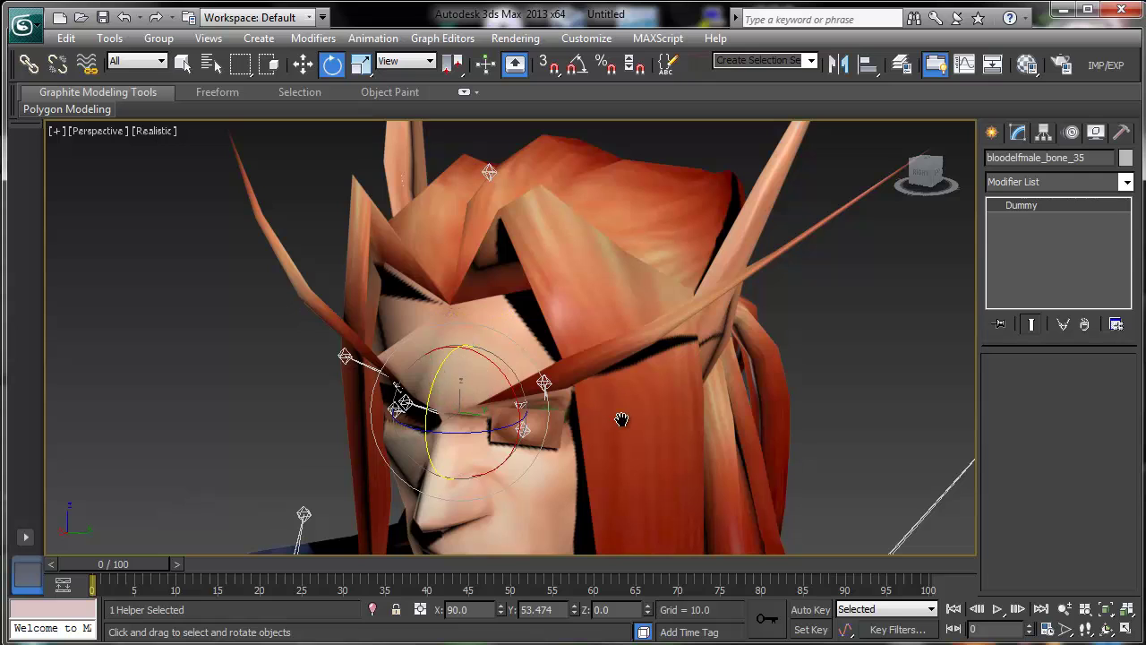
middle_click_drag(621, 419, 668, 377, "alt")
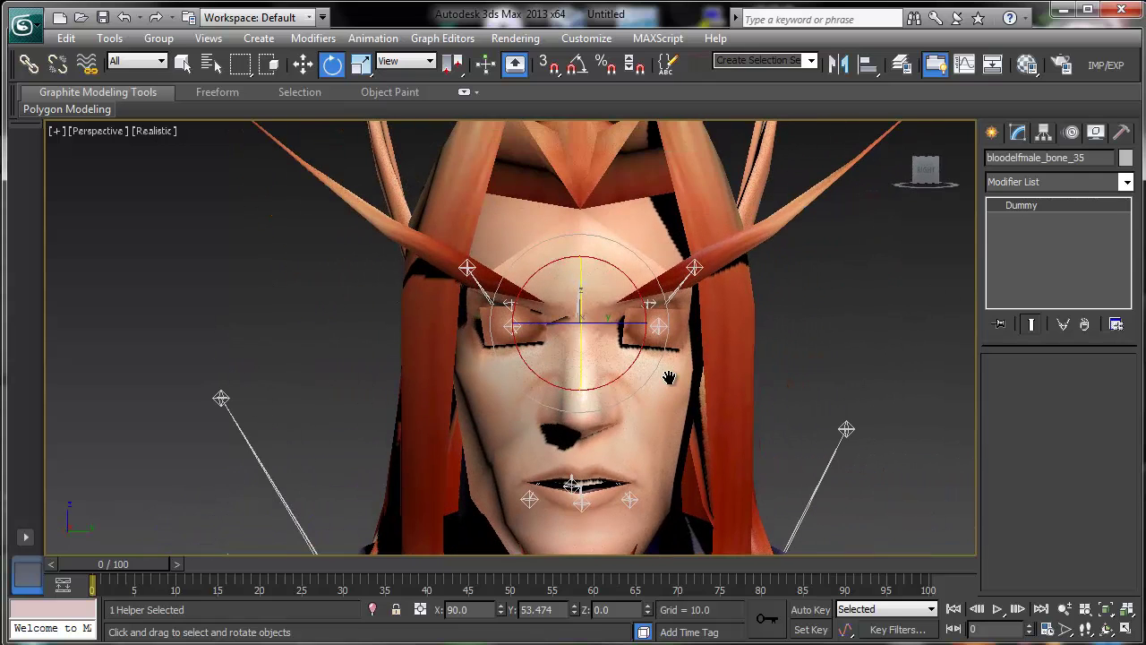
left_click(537, 484)
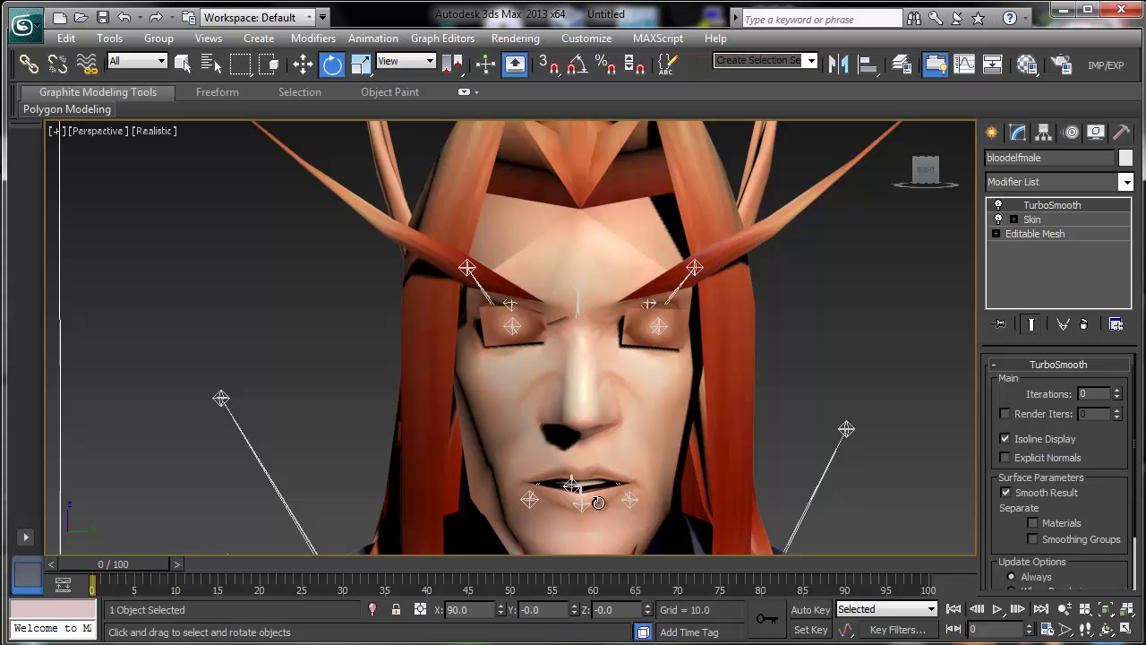
Select the mouth-corner bone bloodelfmale_bone_41 and move it up beside the brow, to about Y -1.319, Z 38.719
left_click(532, 483)
scroll(546, 457, "up", 6)
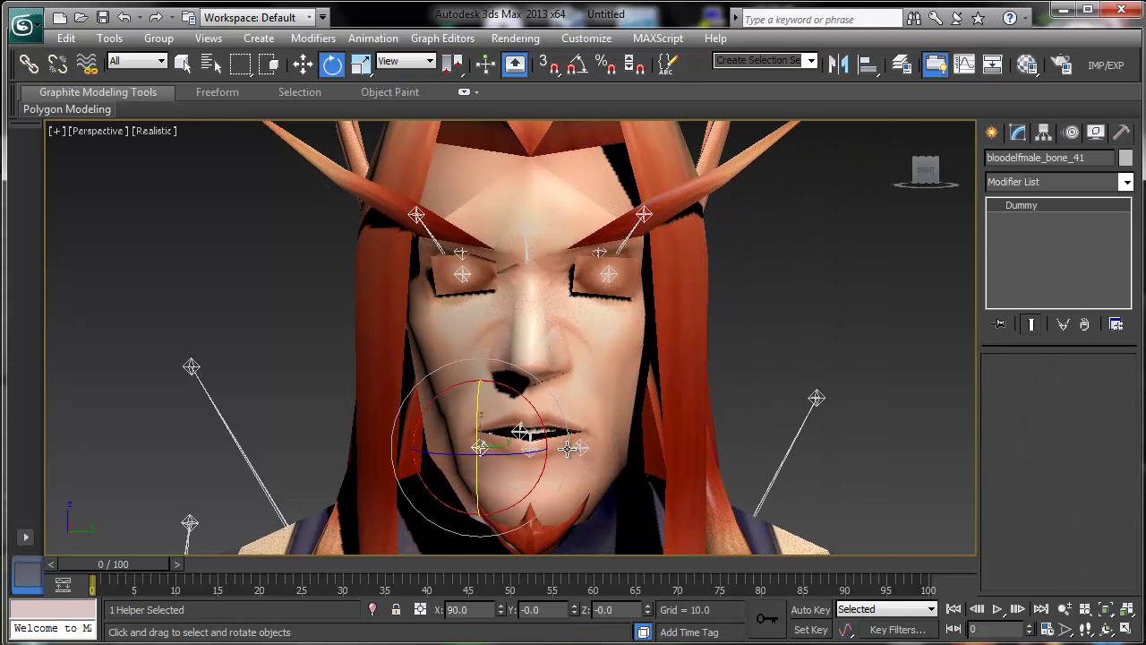
middle_click_drag(513, 473, 486, 331)
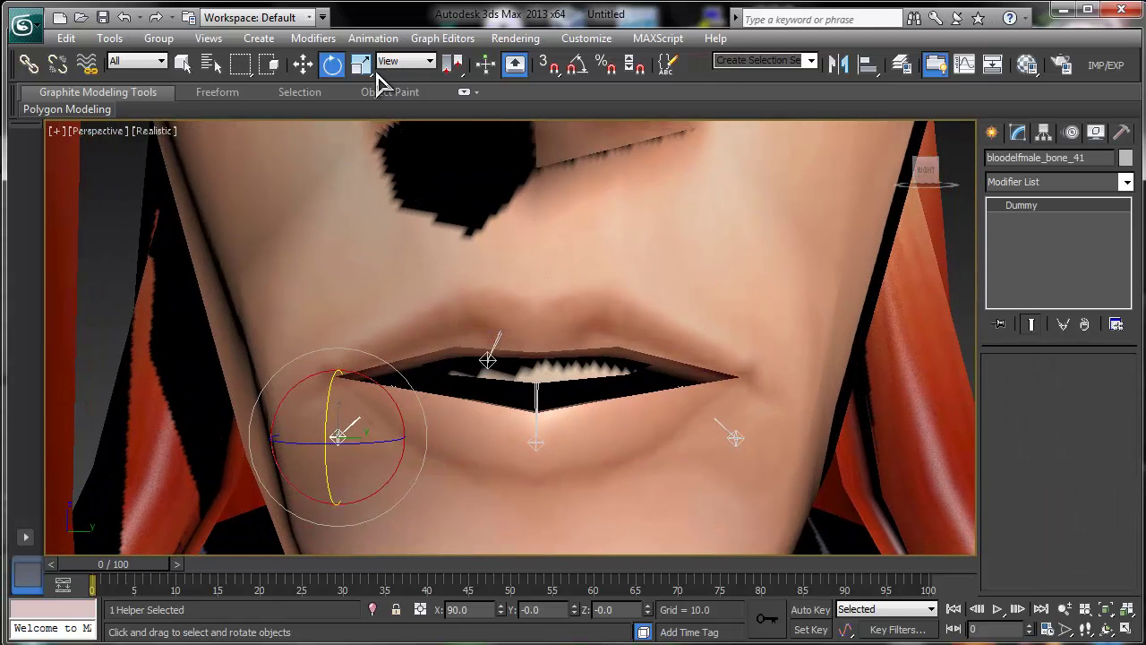
left_click(303, 62)
scroll(550, 332, "down", 6)
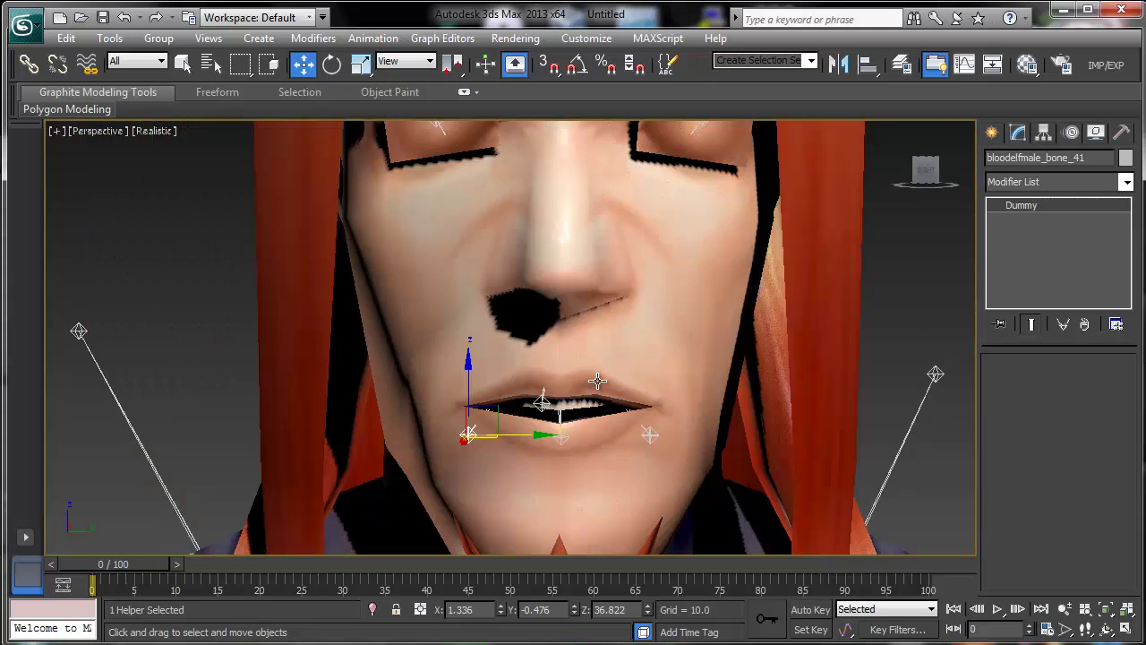
scroll(590, 425, "down", 4)
scroll(573, 376, "up", 5)
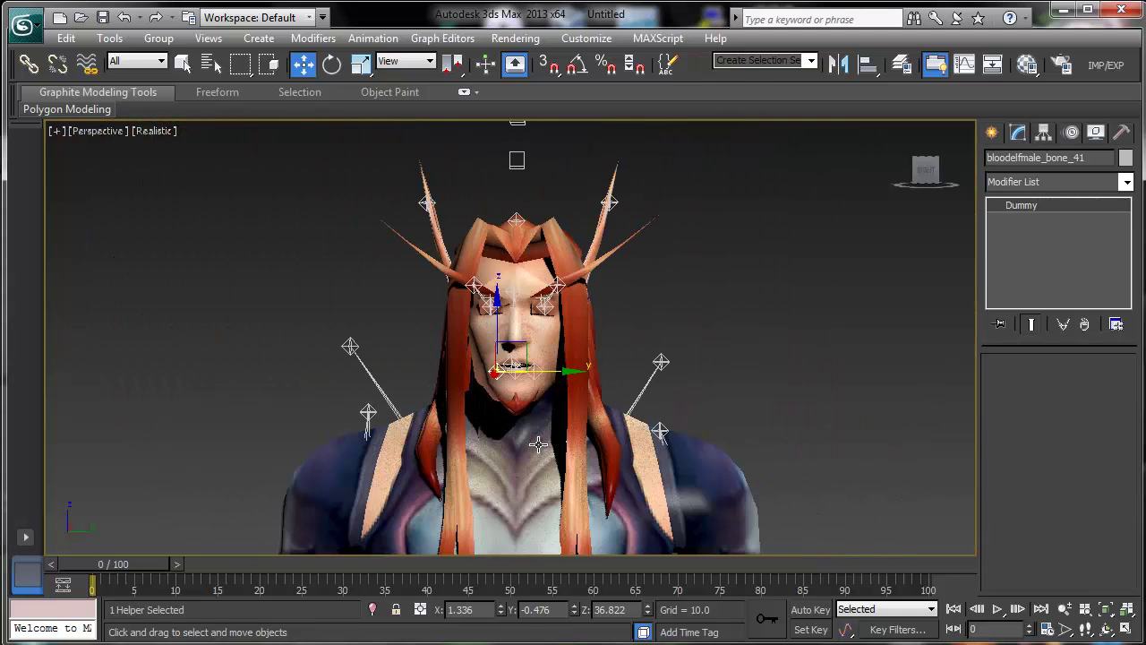
scroll(533, 442, "up", 6)
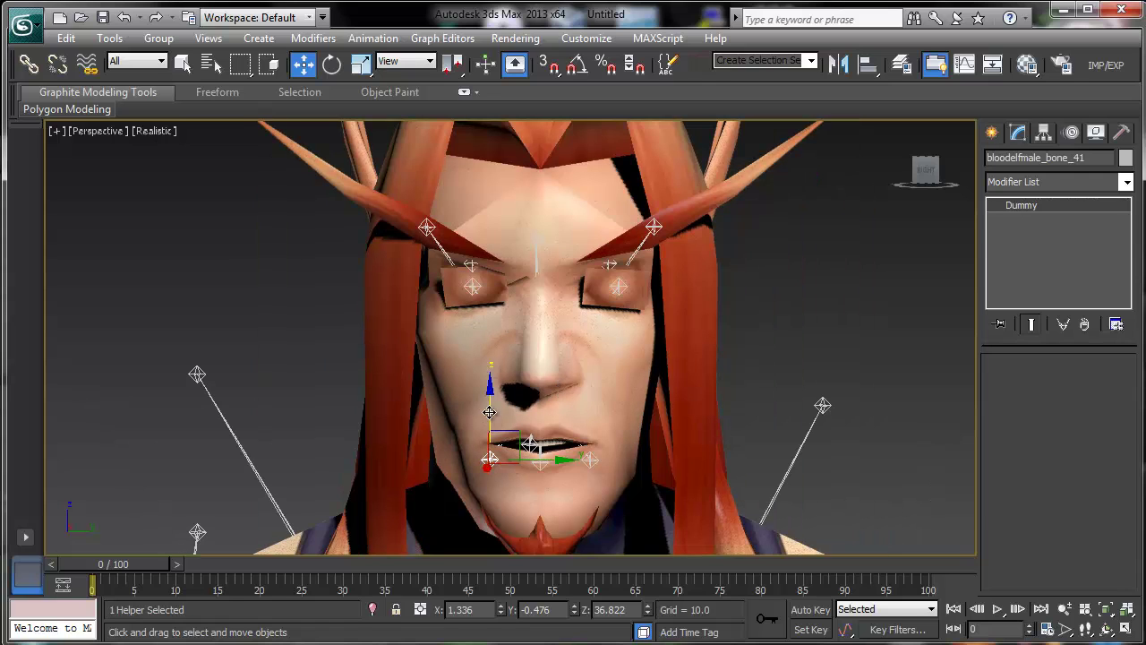
left_click_drag(515, 431, 534, 409)
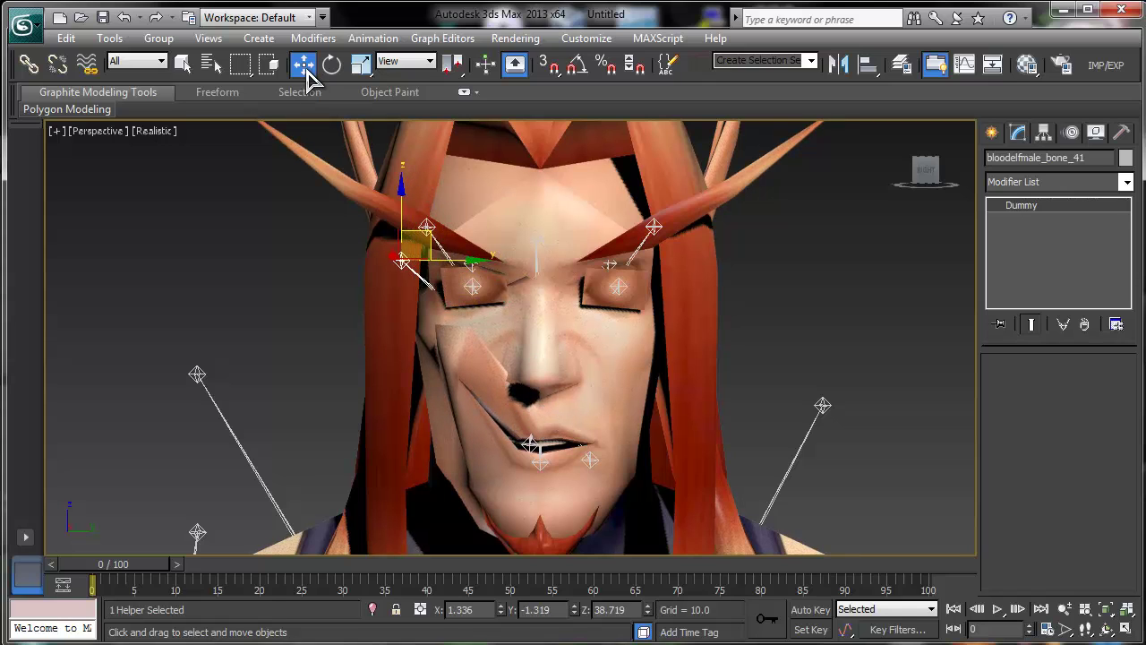
Move bloodelfmale_bone_41 down below the chin to about Y 1.387, Z 28.878 and check the face from the side
right_click(134, 20)
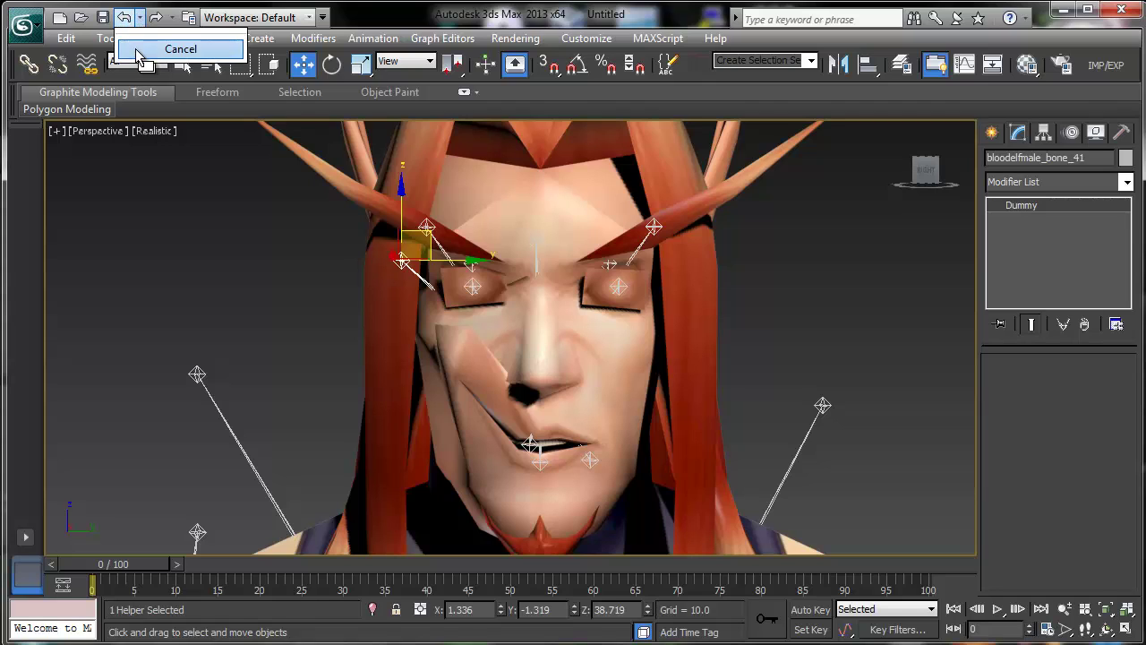
left_click(152, 44)
left_click_drag(425, 232, 532, 475)
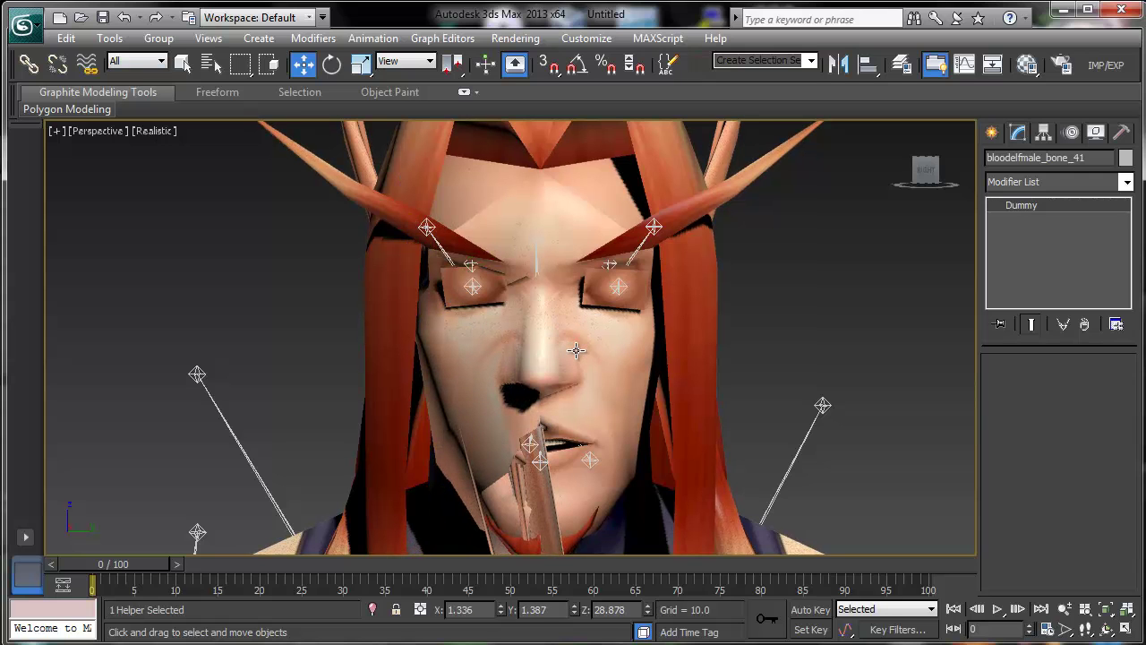
middle_click_drag(732, 445, 644, 409)
scroll(644, 409, "down", 4)
middle_click_drag(523, 439, 425, 468, "alt")
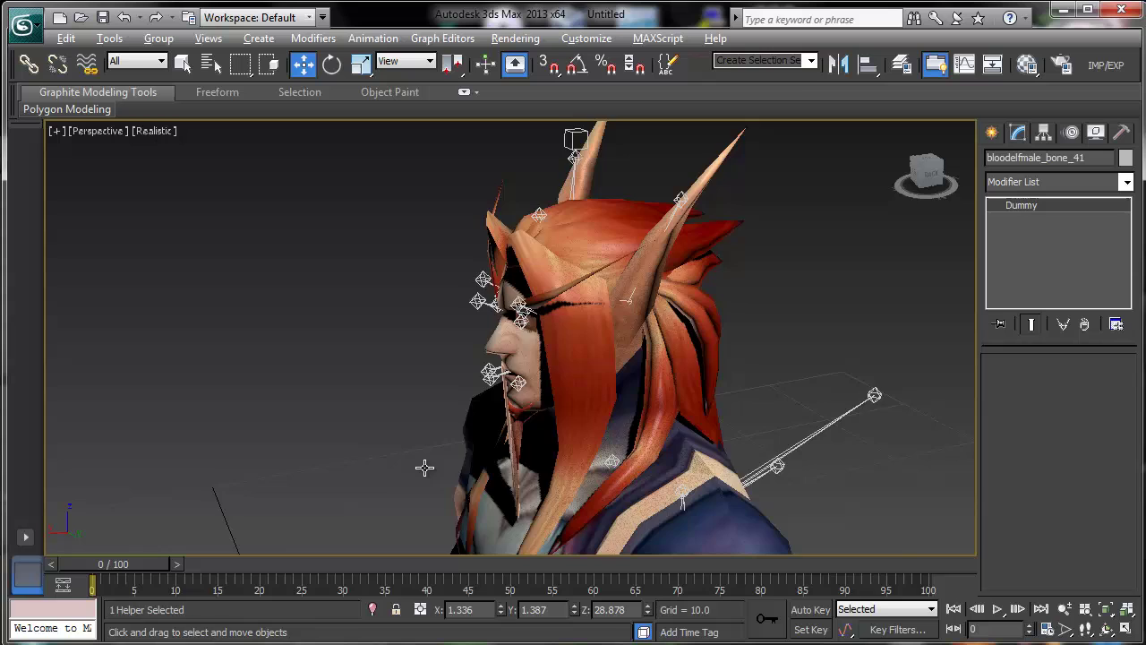
scroll(588, 489, "down", 5)
scroll(591, 490, "up", 4)
scroll(657, 350, "up", 3)
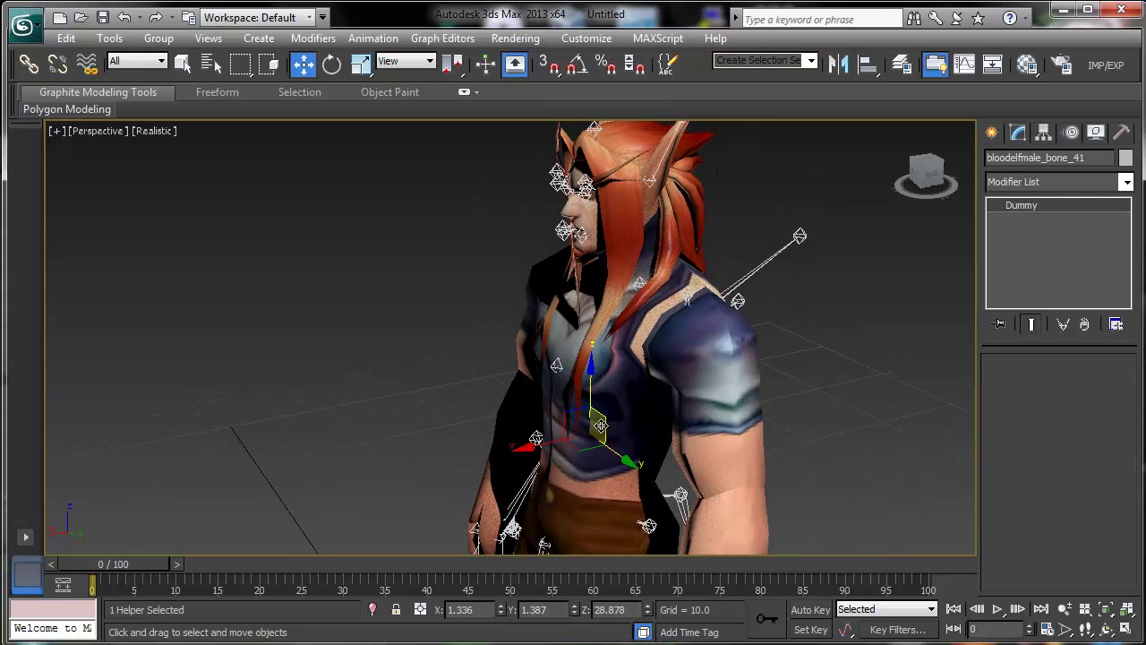
Pull bloodelfmale_bone_41 far out in front of the face and inspect the stretched mouth corner from the front
left_click_drag(594, 411, 750, 407)
middle_click_drag(636, 329, 694, 340, "alt")
key("z")
left_click(768, 465)
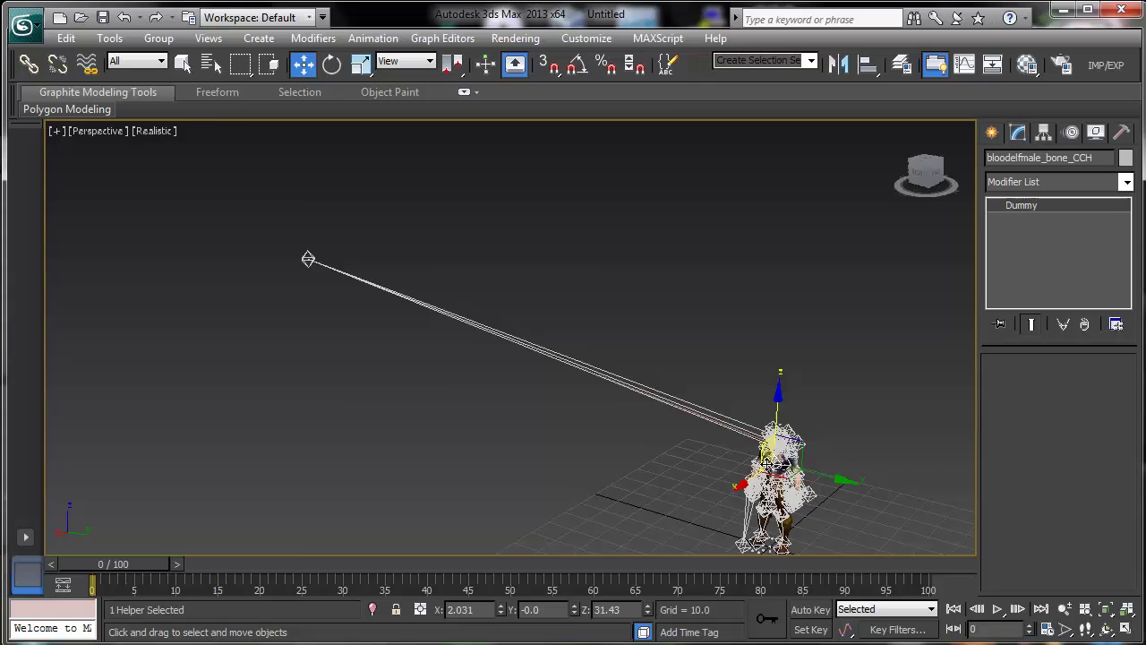
key("z")
middle_click_drag(694, 381, 655, 358, "alt")
scroll(654, 358, "down", 5)
middle_click_drag(511, 309, 528, 523)
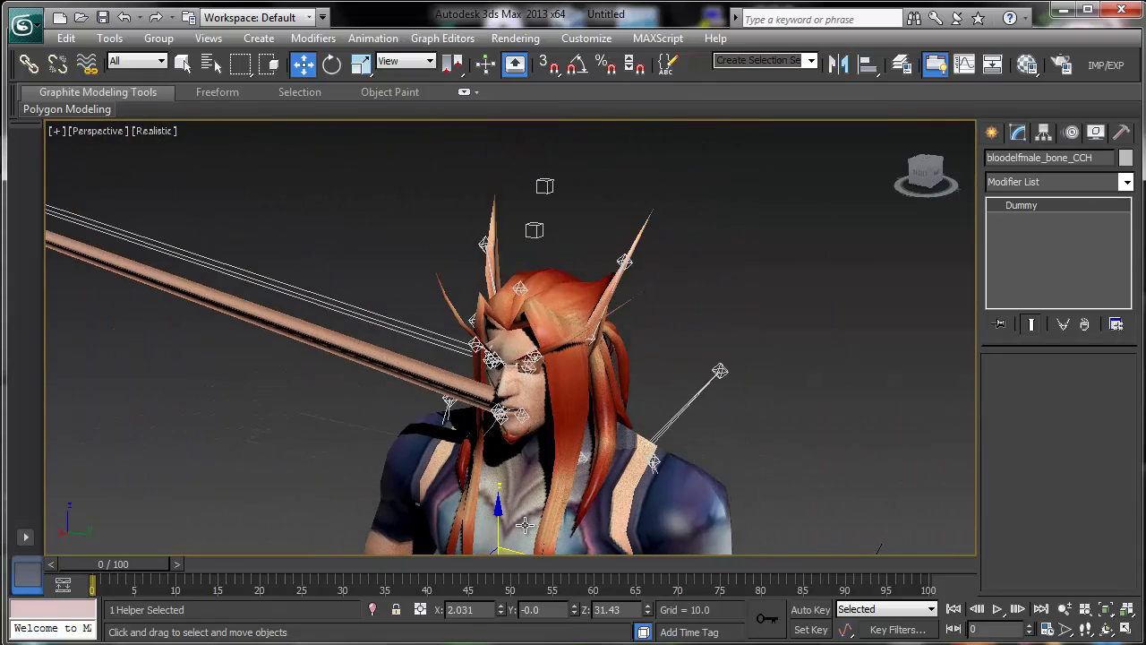
middle_click_drag(537, 440, 596, 422, "alt")
scroll(587, 422, "up", 4)
Select bloodelfmale_bone_42 at the other mouth corner and move it up to about Z 39.172
left_click(534, 492)
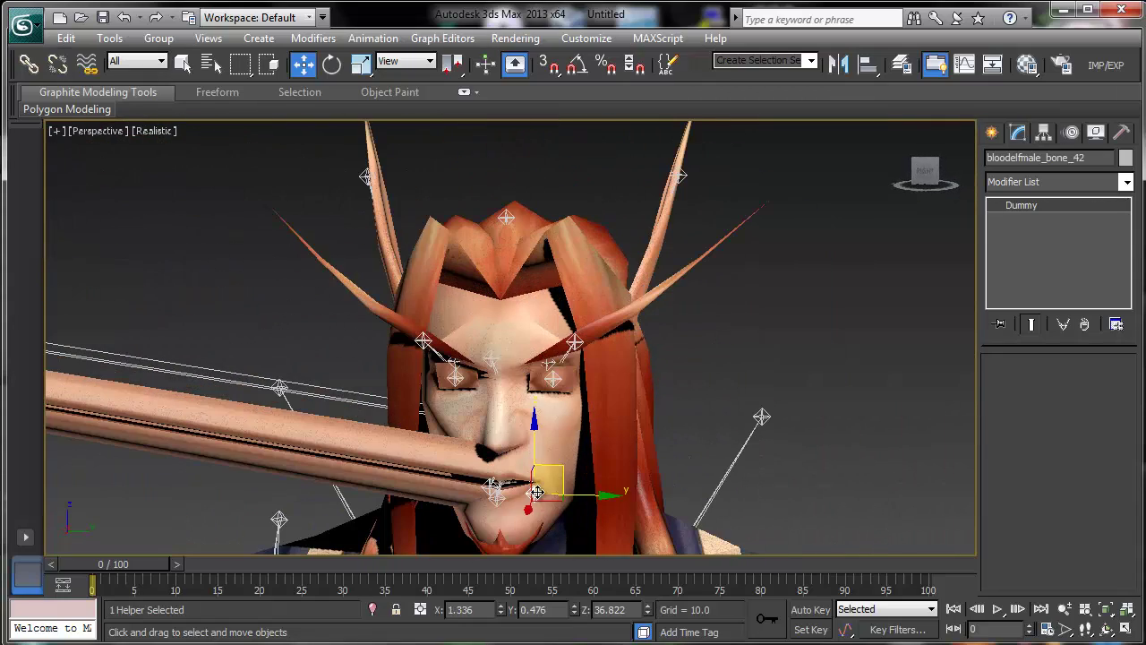
mouse_move(537, 437)
left_mouse_down()
mouse_move(543, 414)
mouse_move(556, 440)
left_mouse_up()
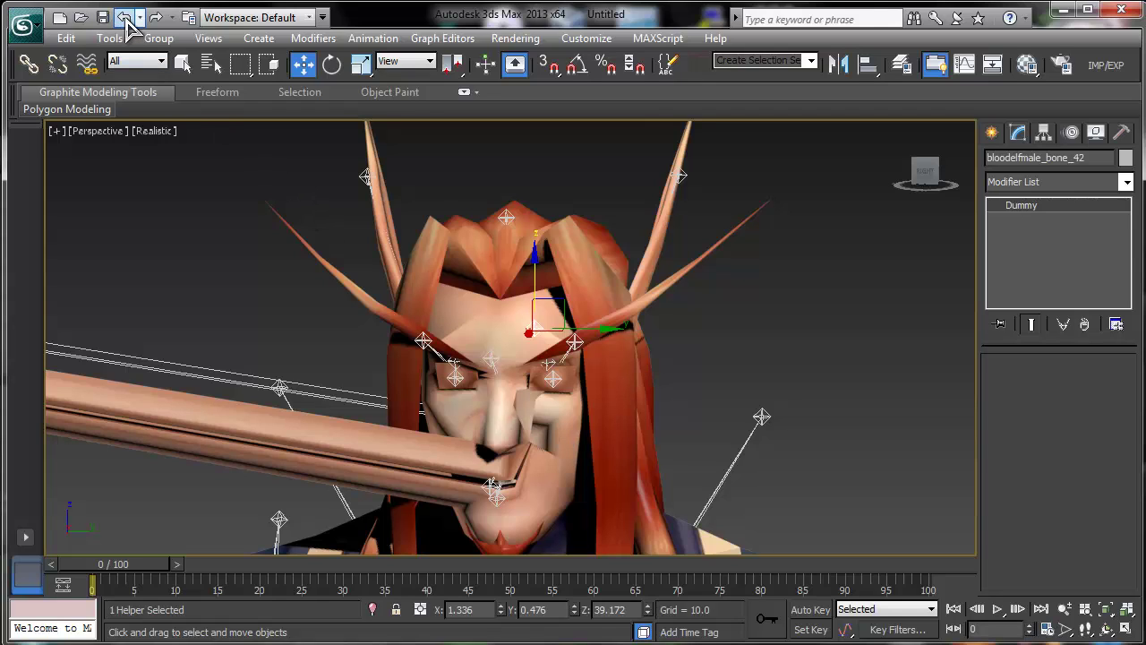
left_click(66, 38)
left_click(112, 106)
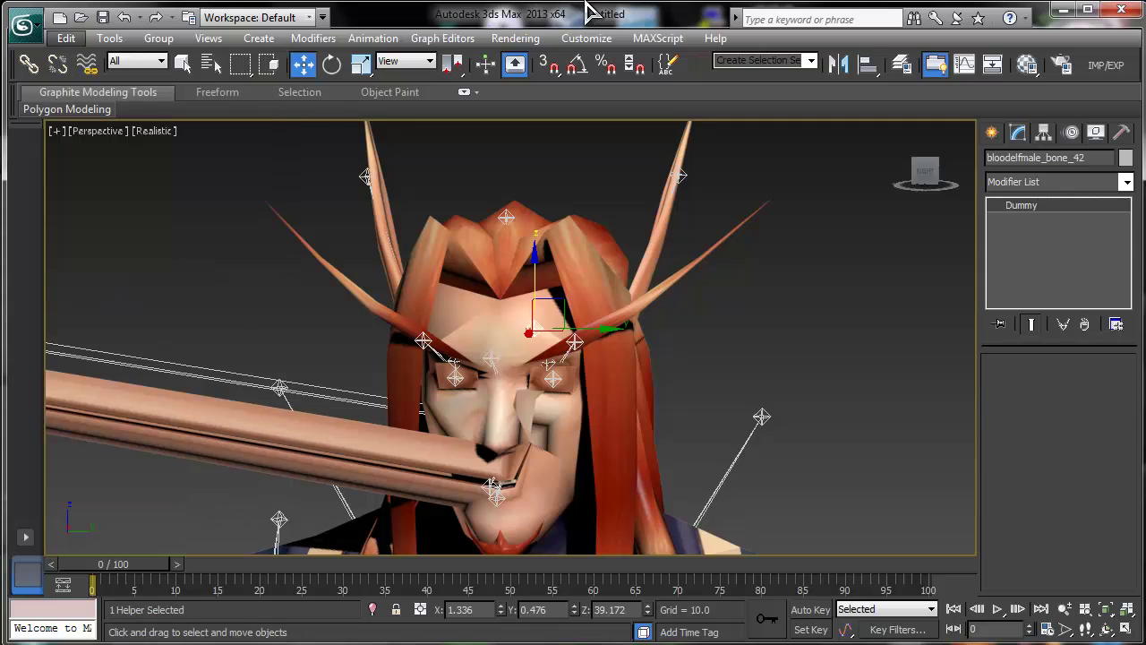
Select the wrist bone bloodelfmale_bone_55 and rotate it to about 137.5 degrees in X, swinging the hand outward
middle_click_drag(590, 399, 605, 366)
scroll(600, 355, "down", 4)
middle_click_drag(534, 418, 615, 268)
middle_click_drag(643, 408, 602, 242)
middle_click_drag(597, 373, 531, 125)
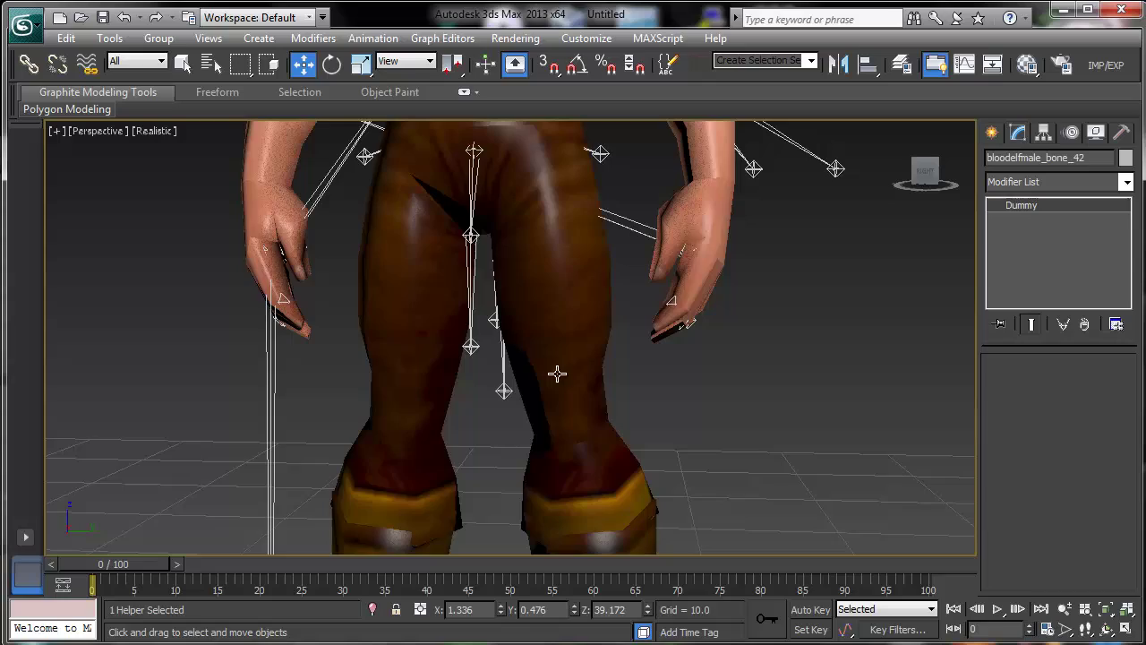
middle_click_drag(535, 374, 439, 531)
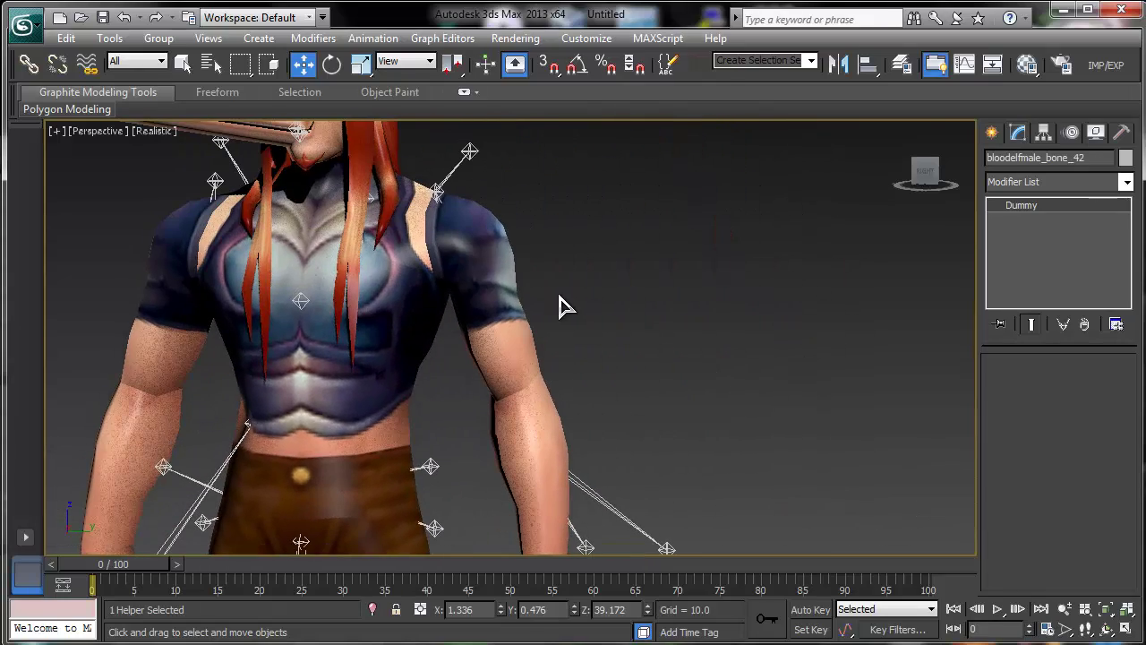
middle_click_drag(610, 374, 647, 238)
scroll(647, 238, "up", 2)
middle_click_drag(672, 436, 546, 304)
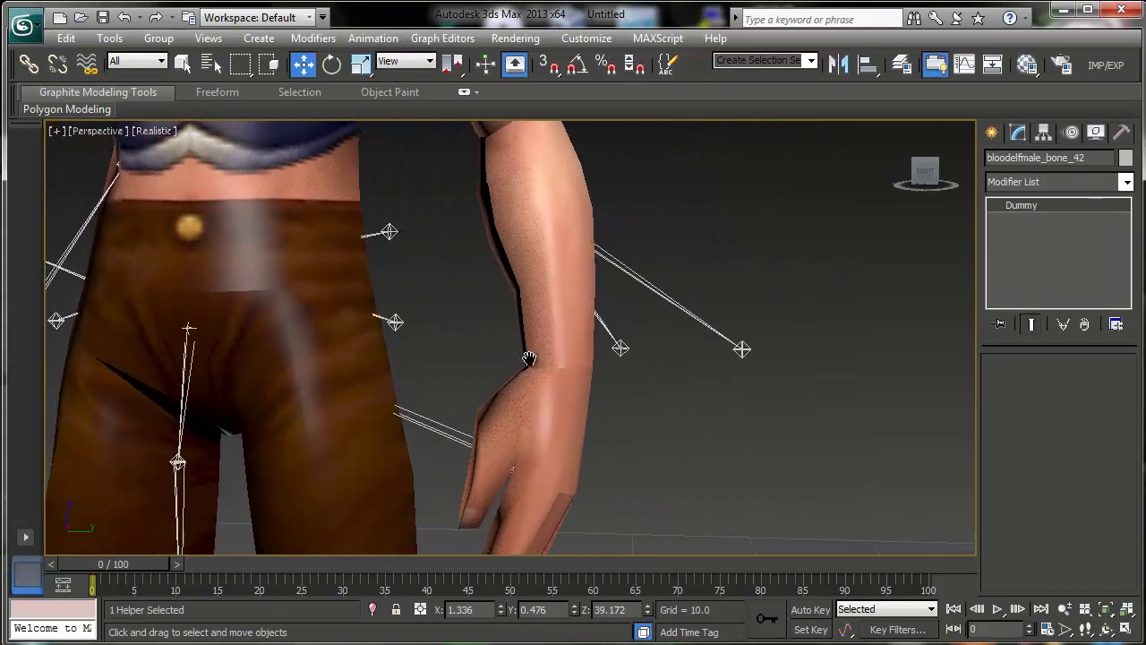
scroll(533, 367, "up", 2)
scroll(533, 376, "up", 6)
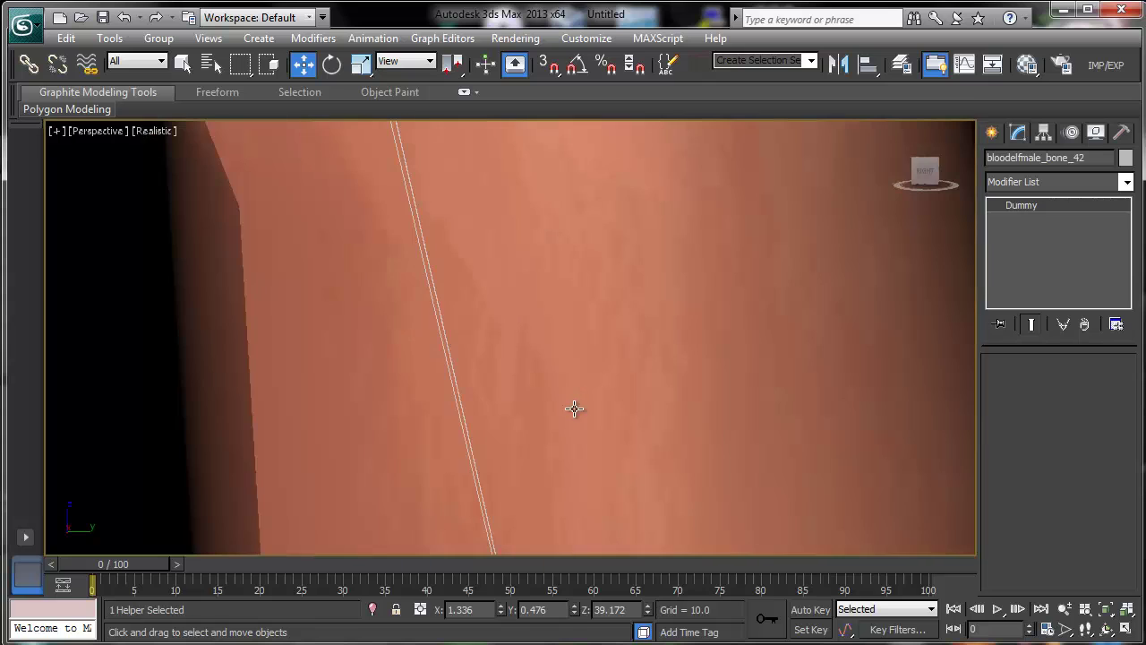
scroll(474, 398, "down", 6)
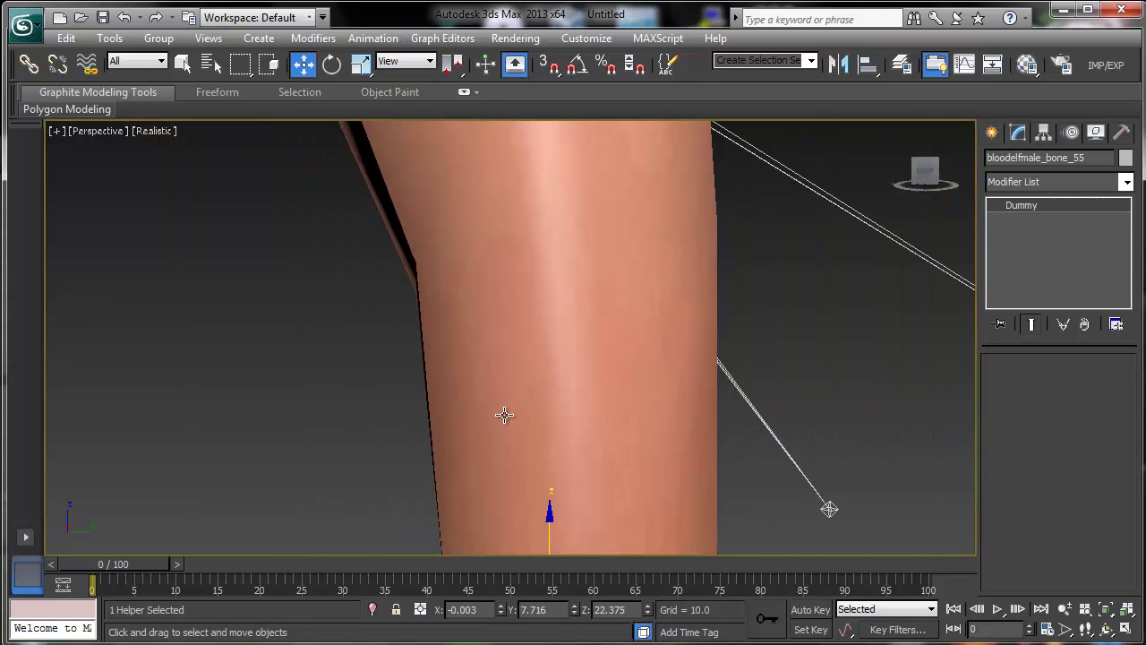
left_click(516, 415)
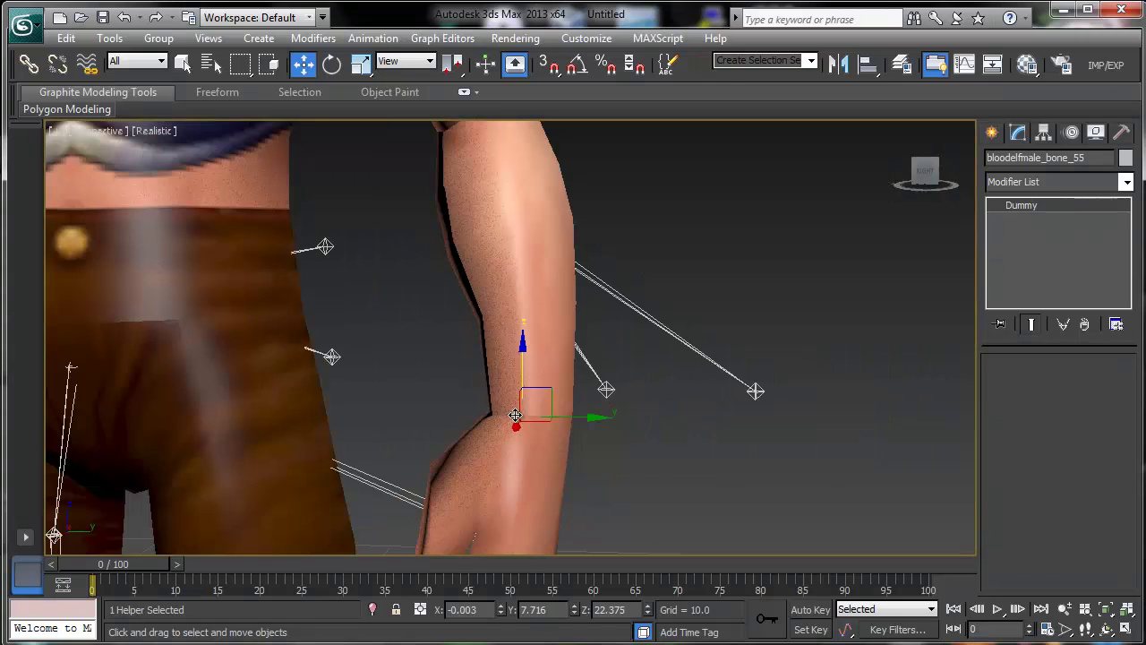
left_click(332, 64)
left_click_drag(563, 367, 525, 361)
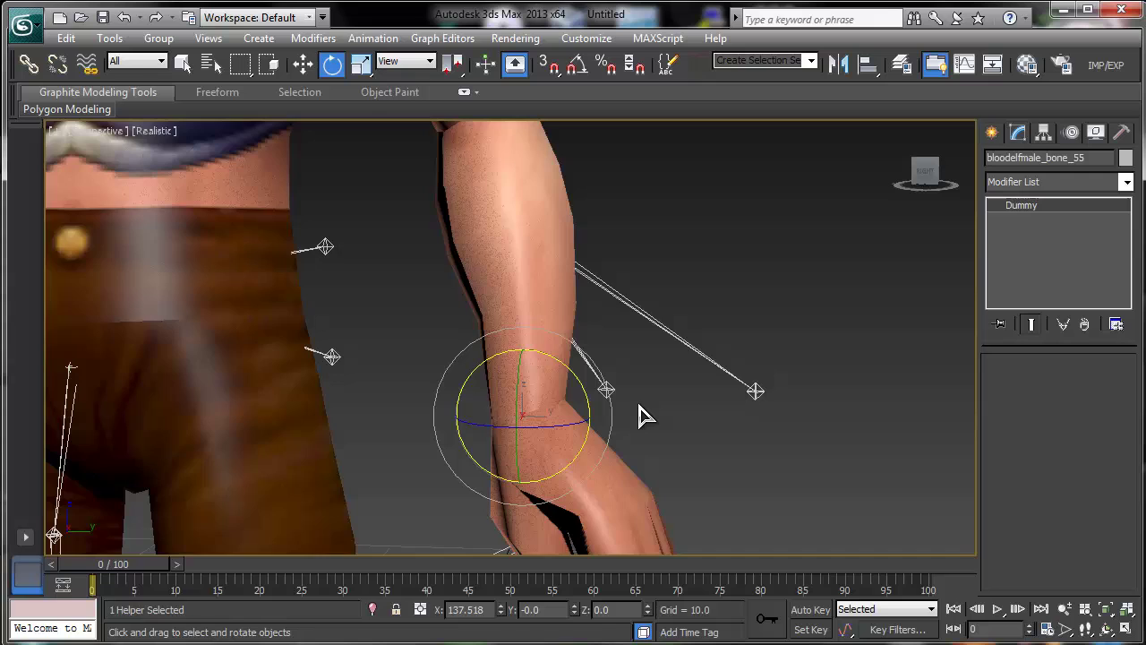
Frame the whole character from the front, render the perspective view, and close the render window
scroll(640, 421, "down", 8)
middle_click_drag(646, 412, 677, 436)
middle_click_drag(433, 242, 481, 375)
key("F9")
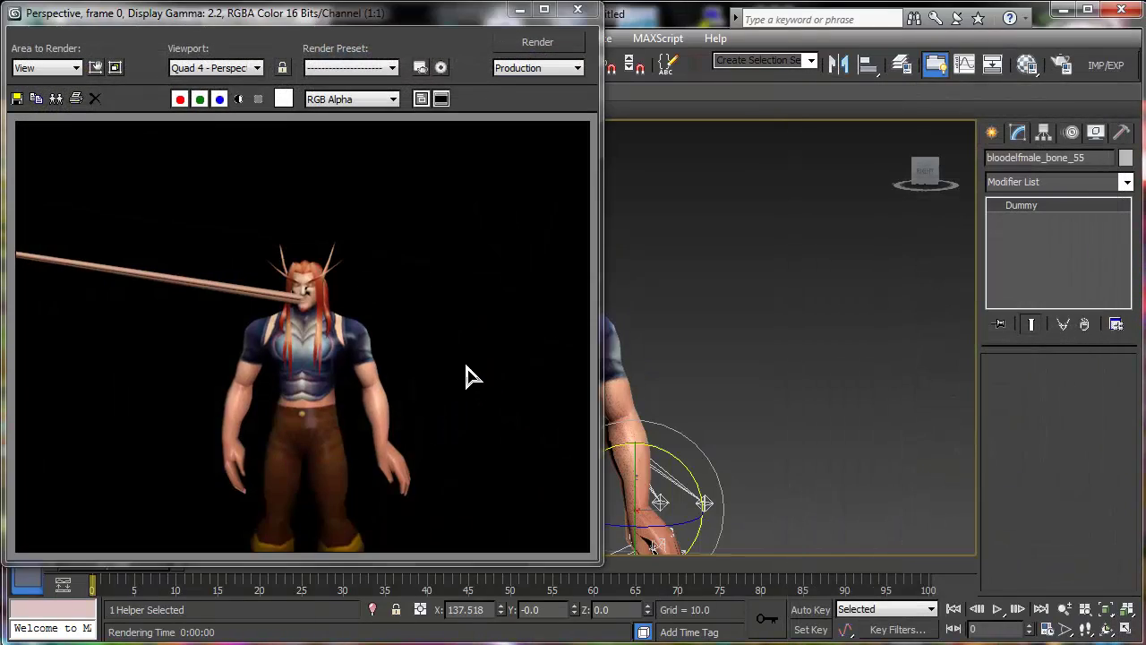
left_click(582, 11)
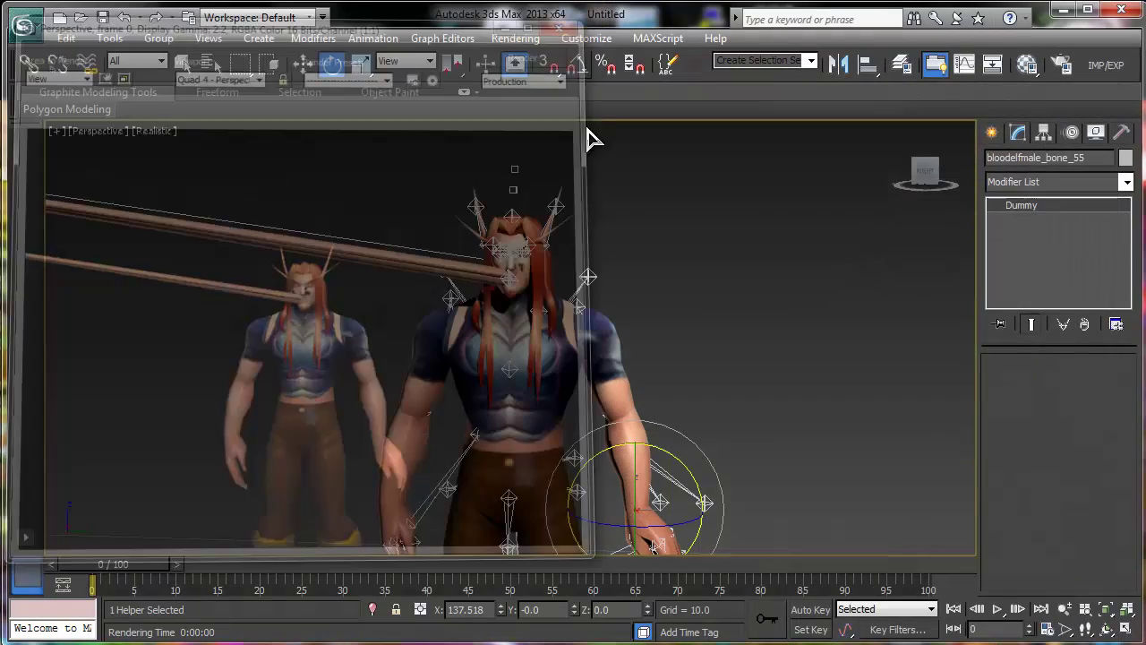
Examine the posed hand, wrist and forearm up close, along to the elbow
middle_click_drag(480, 407, 486, 435)
mouse_move(524, 383)
middle_mouse_down("alt")
mouse_move(508, 255)
mouse_move(518, 394)
middle_mouse_up("alt")
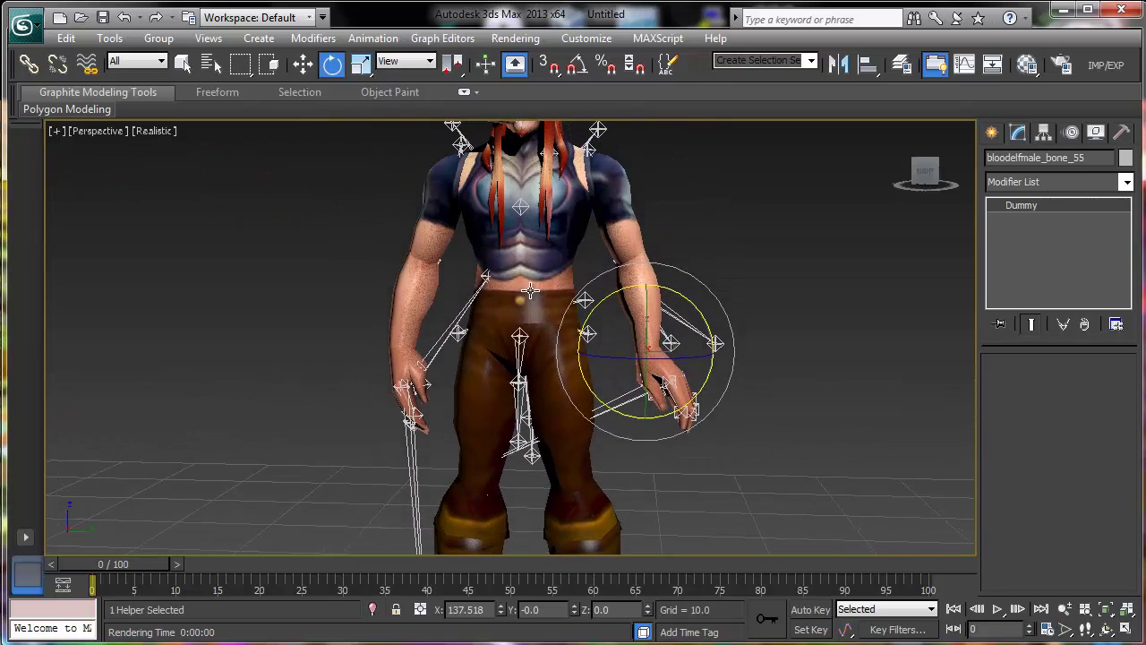
middle_click_drag(530, 289, 535, 433, "alt")
scroll(638, 412, "up", 3)
middle_click_drag(700, 413, 582, 372)
middle_click_drag(673, 453, 605, 321)
scroll(716, 424, "up", 2)
middle_click_drag(716, 424, 534, 215)
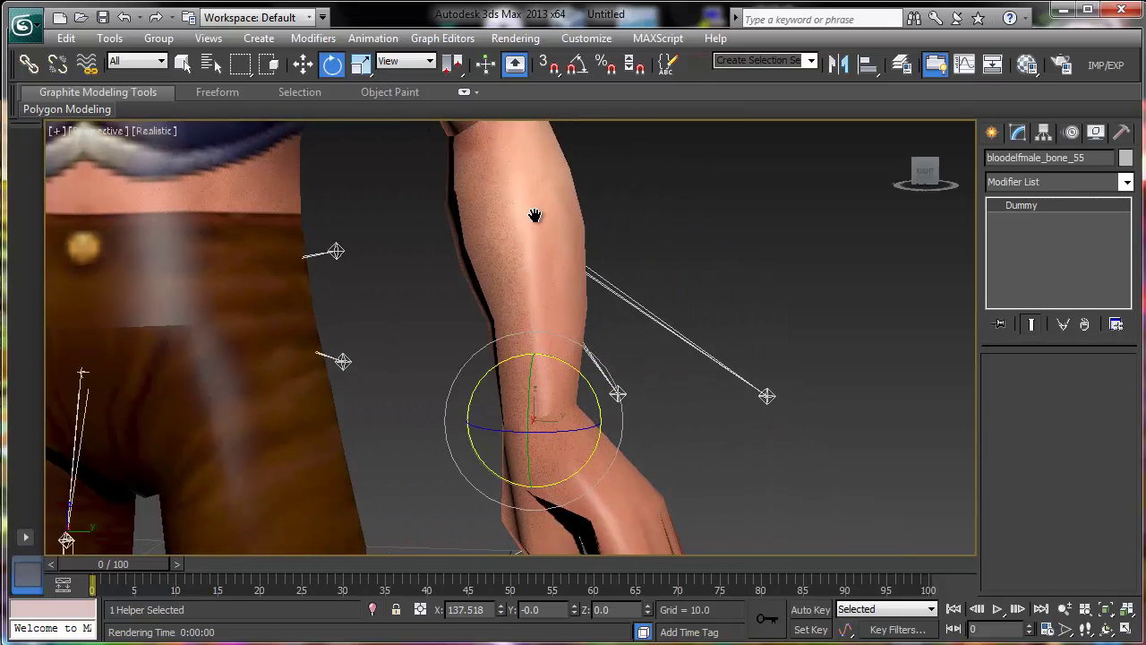
scroll(535, 215, "down", 2)
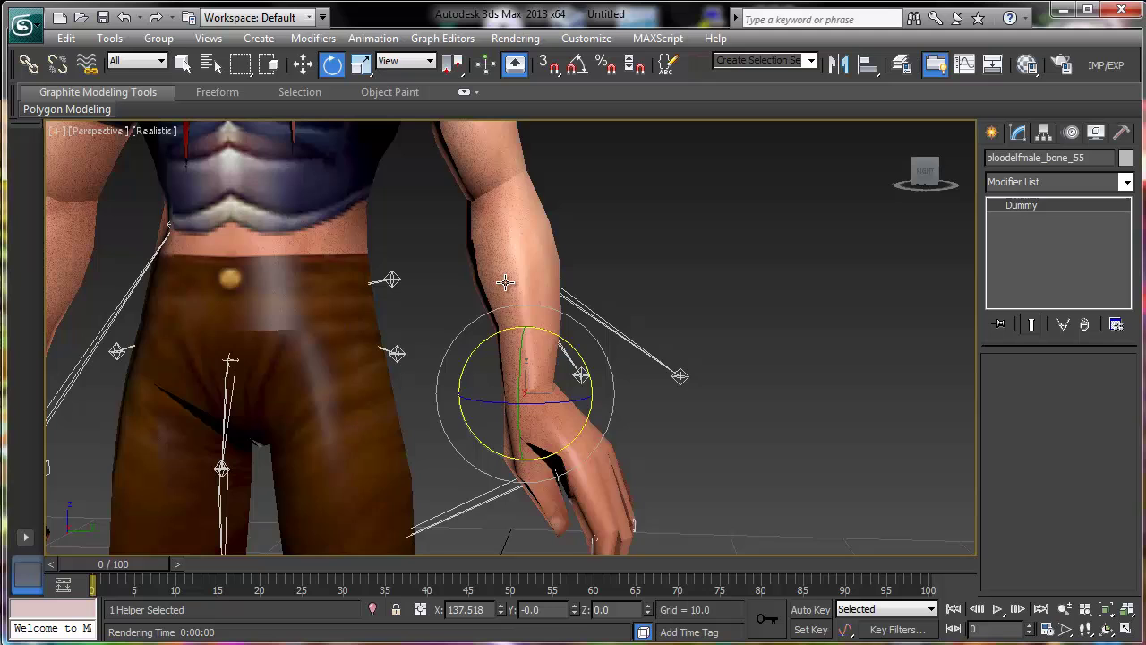
middle_click_drag(508, 283, 540, 351)
scroll(643, 405, "up", 5)
middle_click_drag(690, 427, 549, 449)
scroll(549, 449, "down", 1)
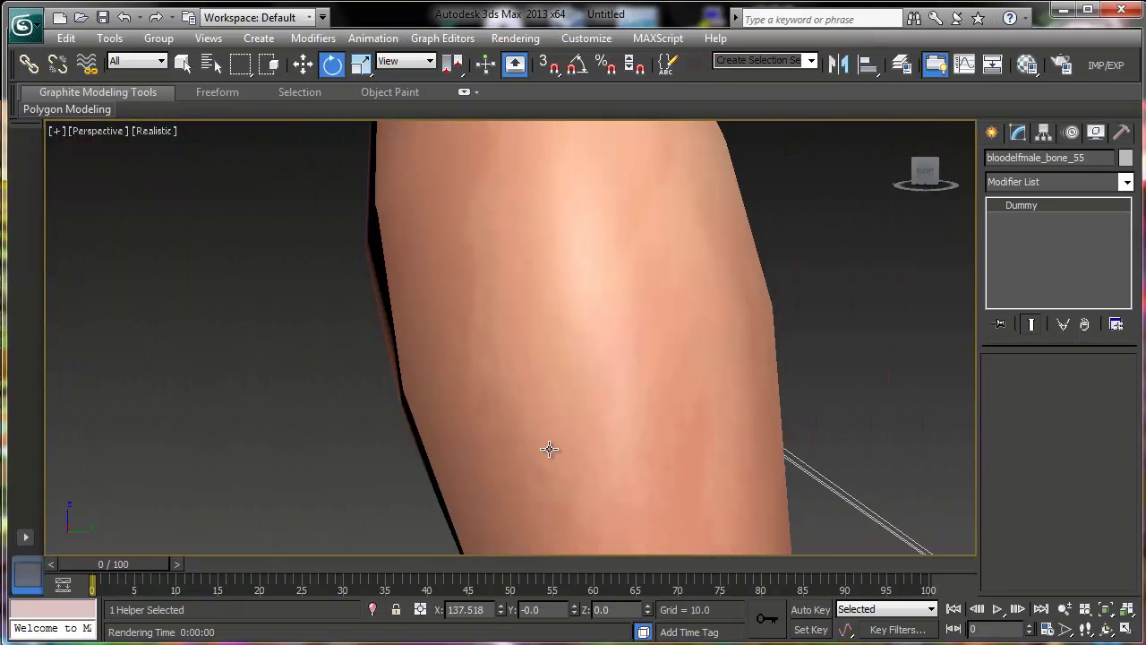
scroll(550, 449, "down", 6)
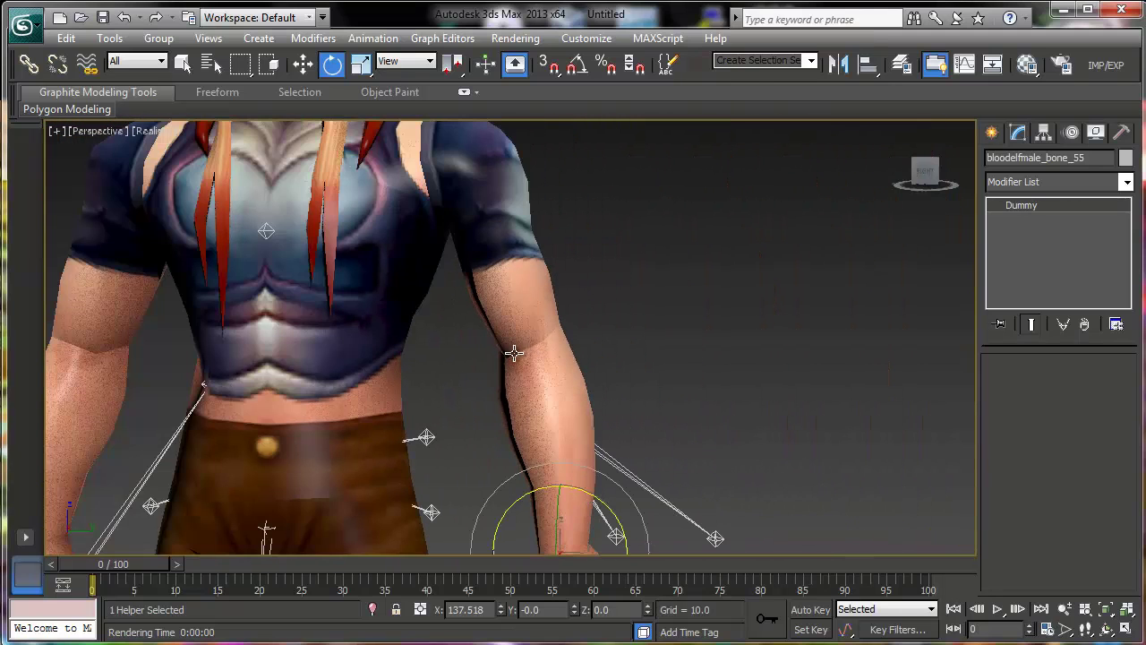
Select the elbow bone bloodelfmale_bone_48 and rotate it to about 58.3 degrees in X, bending the forearm inward
middle_click_drag(553, 350, 140, 449)
scroll(565, 489, "up", 8)
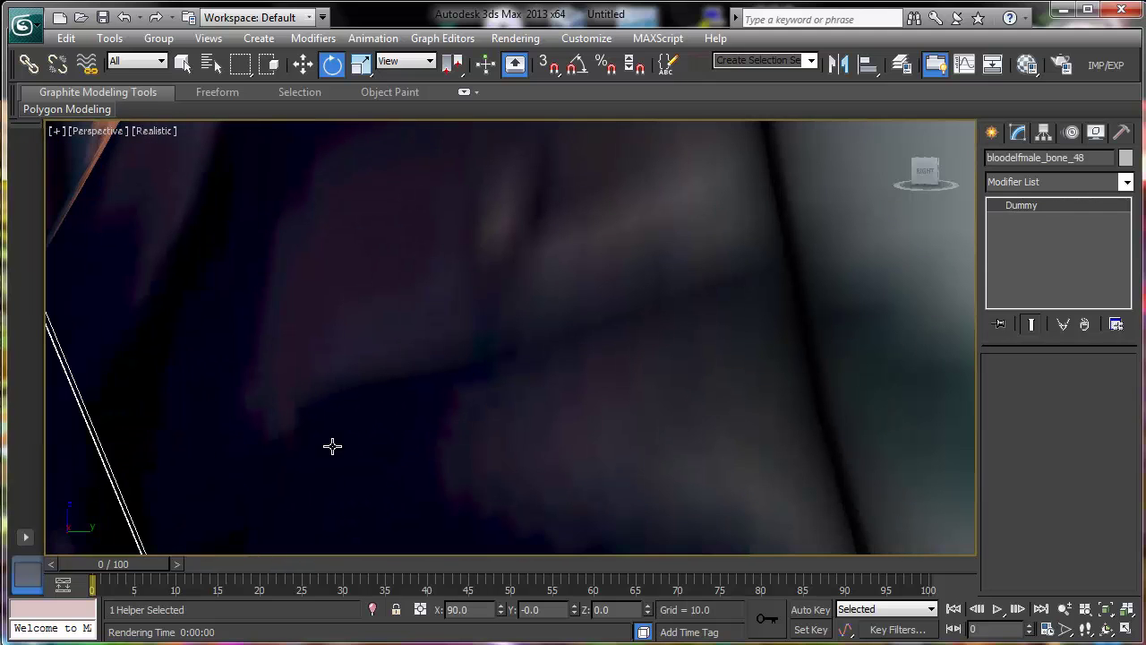
scroll(511, 445, "down", 8)
left_click(528, 455)
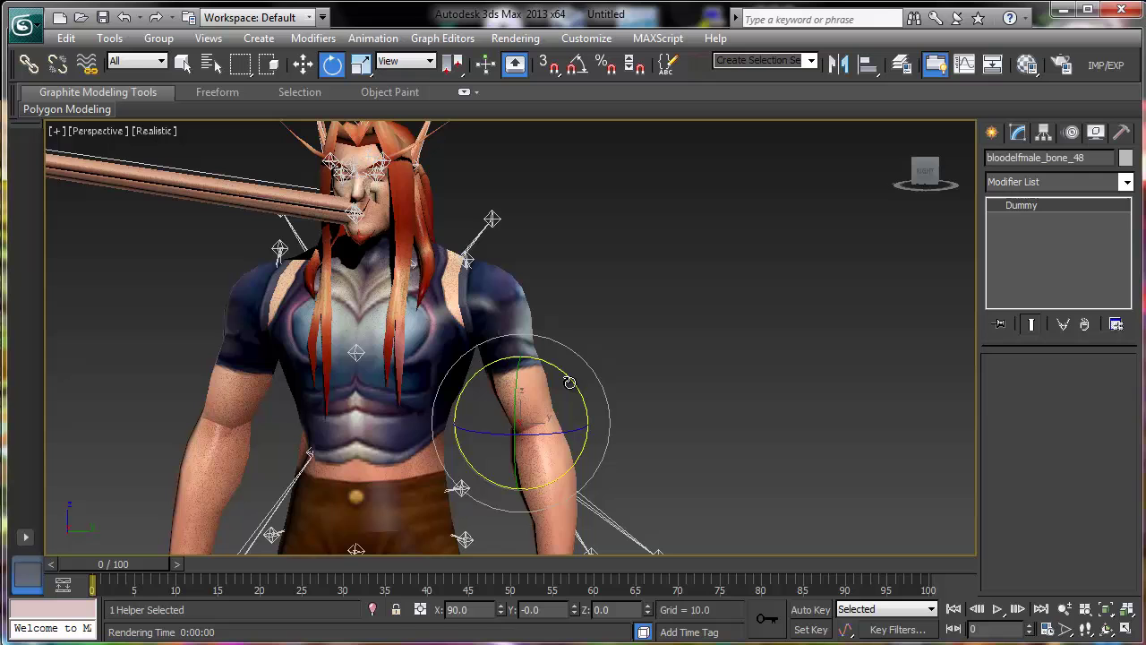
left_click_drag(570, 380, 581, 403)
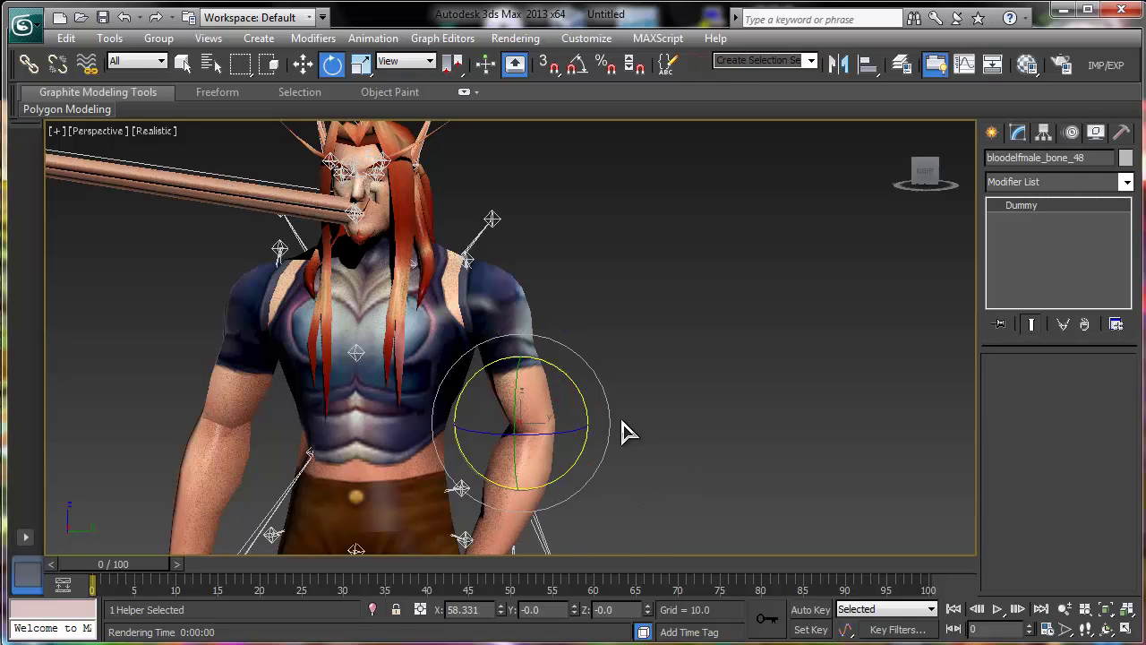
Select the shoulder bone of the same arm and rotate it to about 172.8 degrees in X, raising the arm sideways
middle_click_drag(577, 393, 585, 424)
scroll(573, 416, "up", 3)
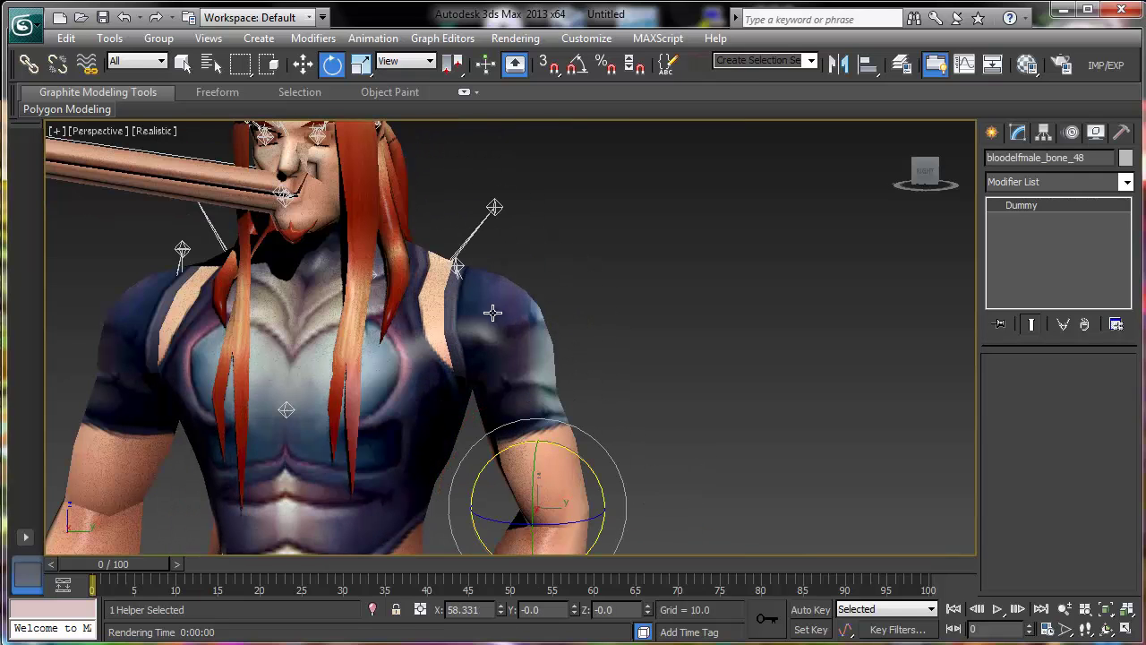
middle_click_drag(493, 336, 537, 428)
scroll(608, 348, "up", 8)
scroll(703, 347, "up", 1)
left_click(624, 292)
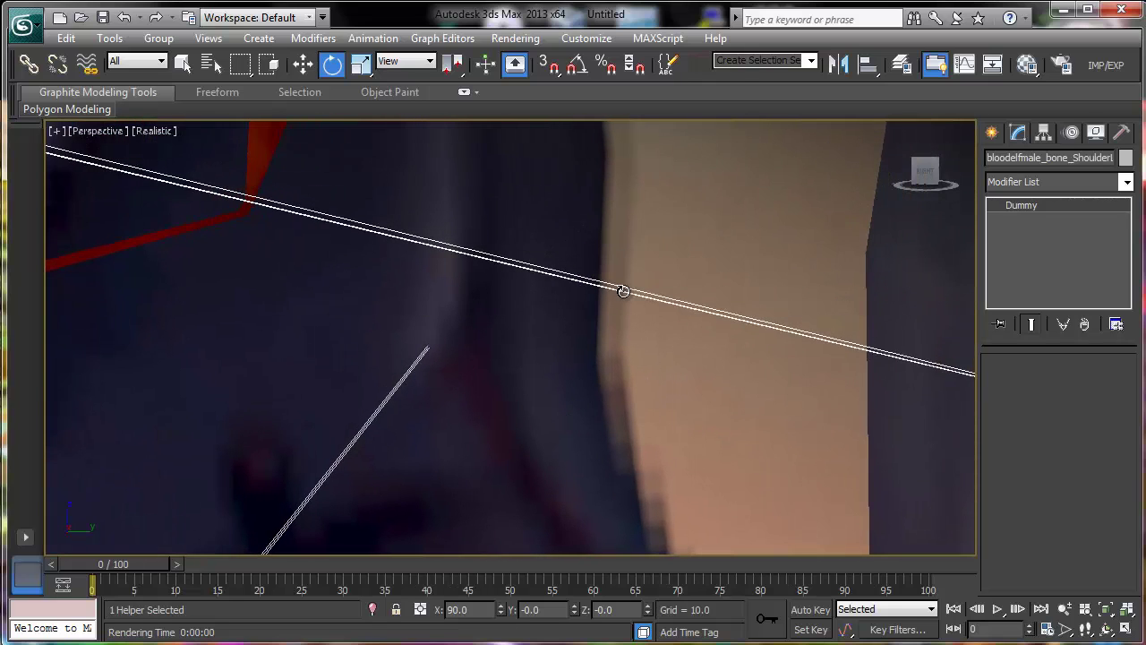
scroll(629, 316, "down", 3)
scroll(629, 316, "down", 4)
left_click_drag(656, 314, 686, 323)
scroll(689, 331, "down", 4)
scroll(639, 358, "down", 3)
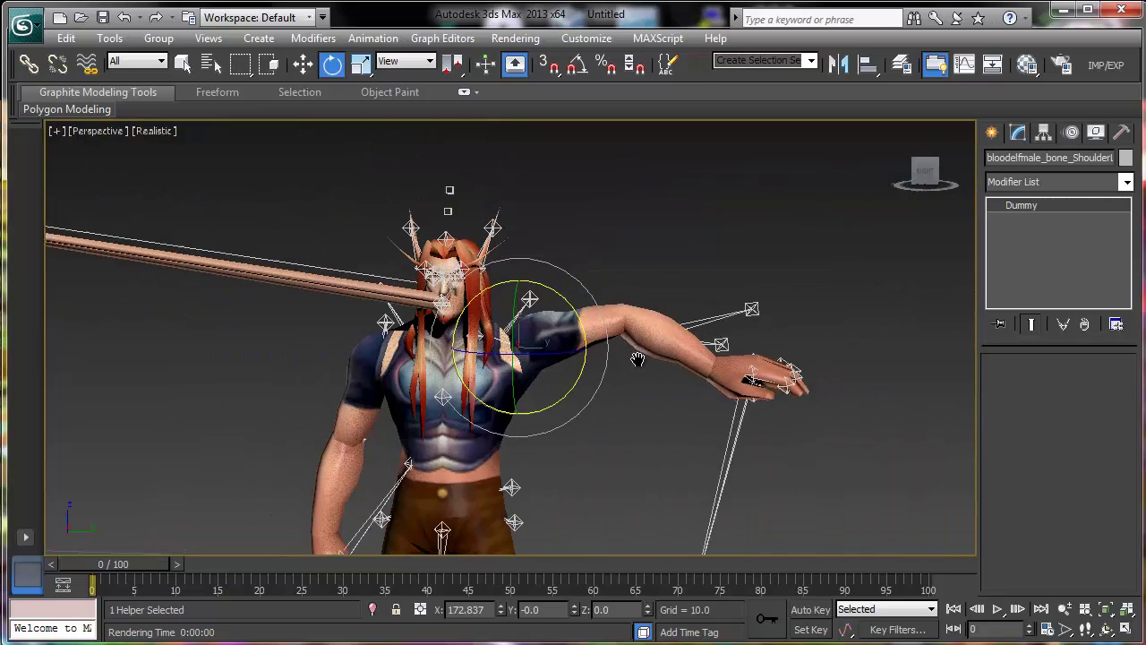
Examine the raised arm and shoulder, the bones hanging around the pelvis, and the bones along the back and head
scroll(588, 418, "up", 8)
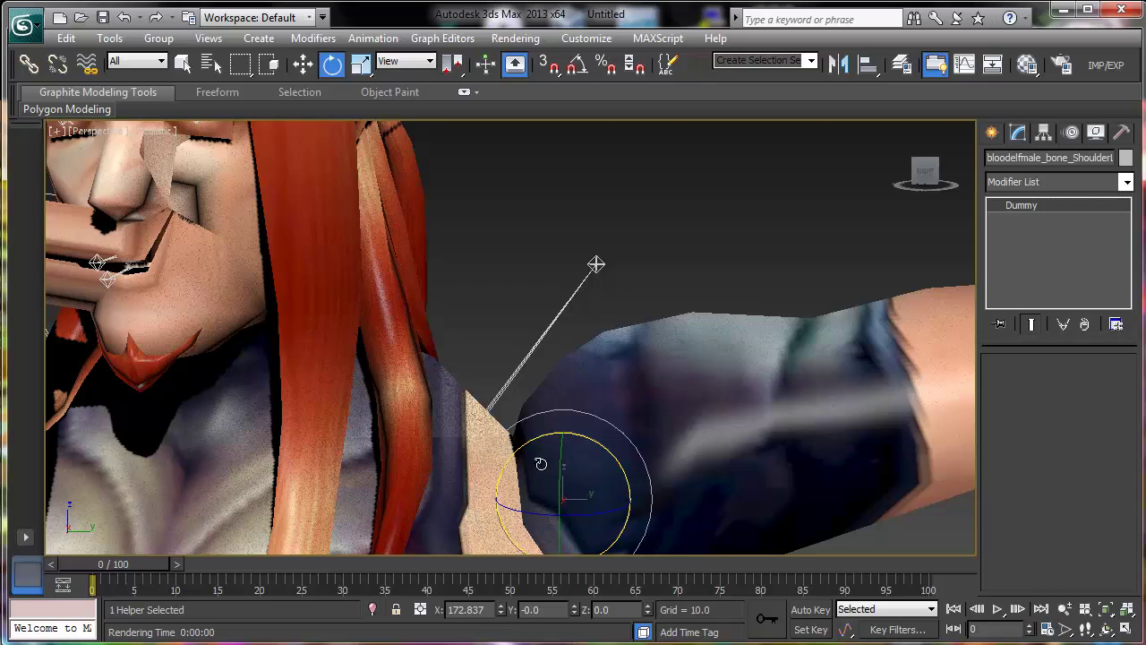
scroll(541, 463, "down", 8)
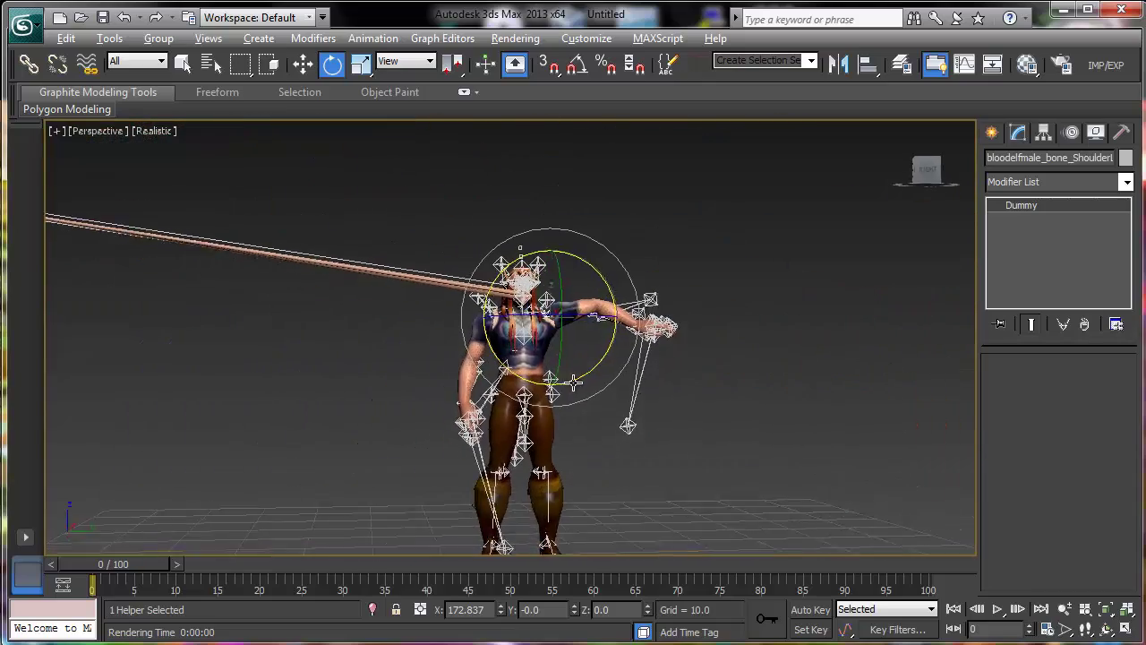
middle_click_drag(596, 427, 513, 463, "alt")
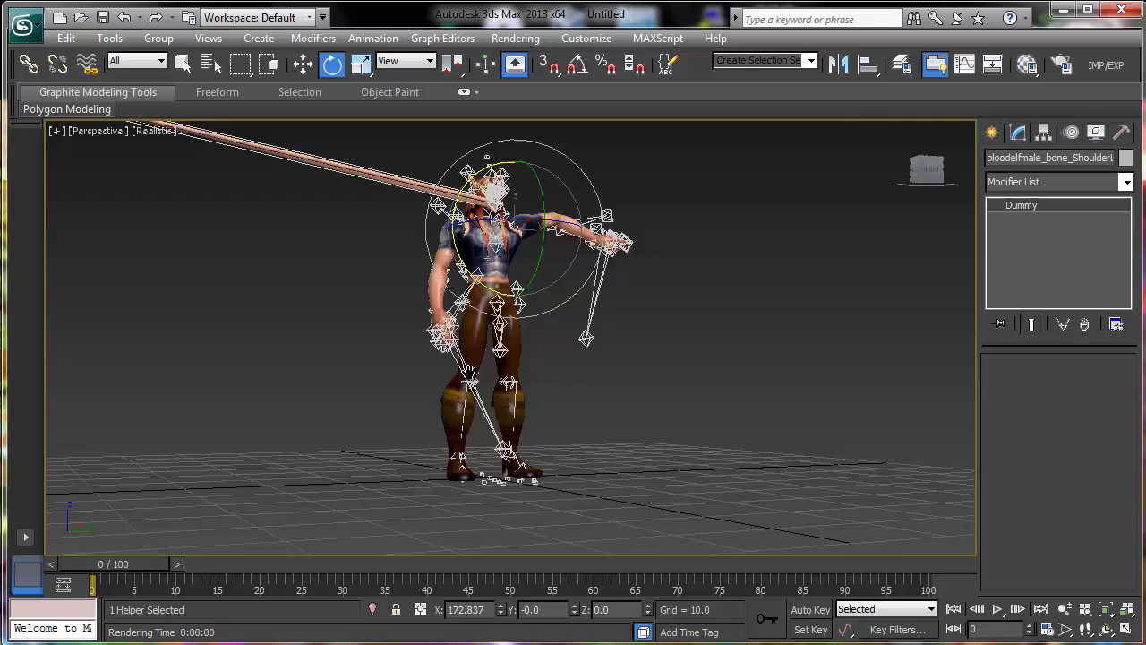
middle_click_drag(469, 371, 490, 460)
scroll(588, 440, "up", 10)
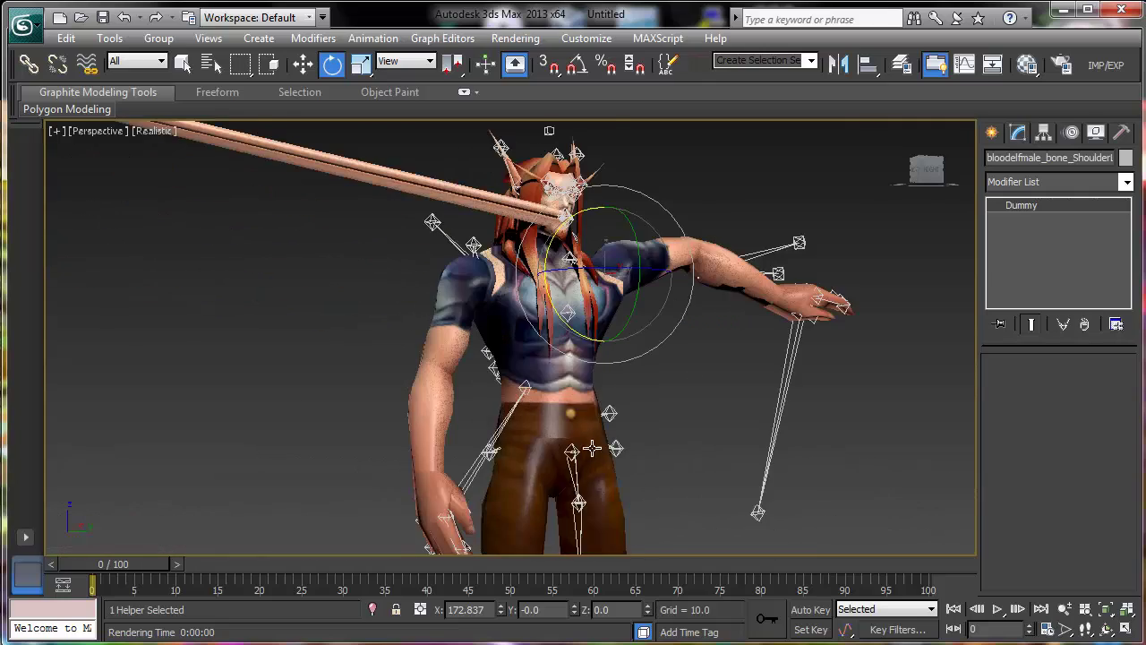
middle_click_drag(568, 381, 616, 256, "alt")
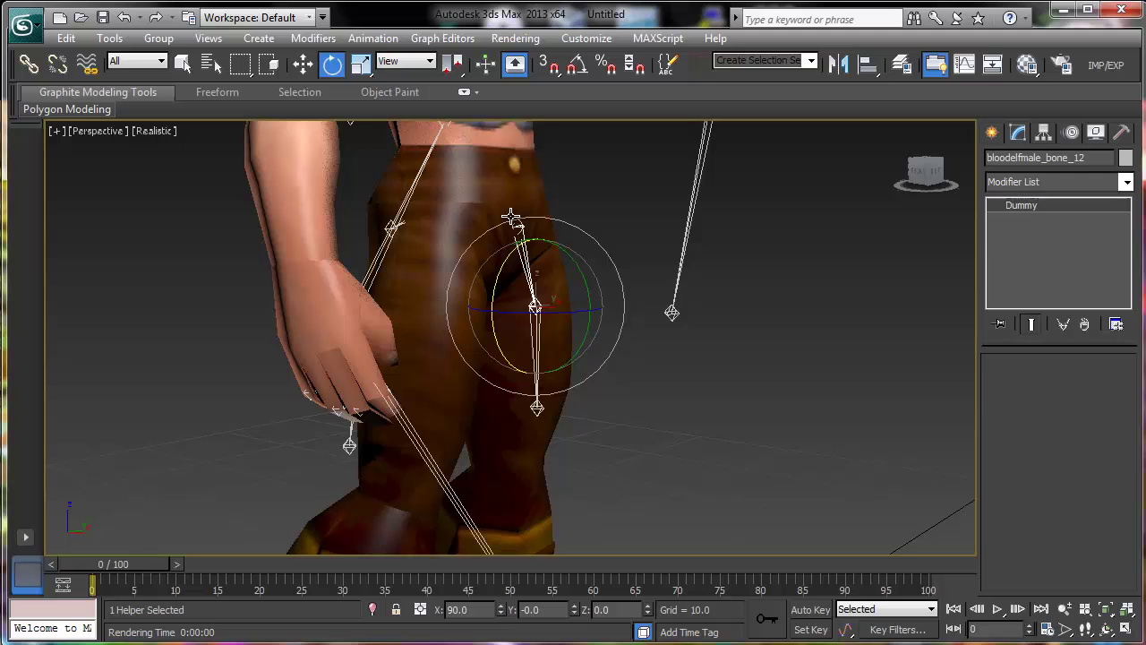
middle_click_drag(553, 417, 583, 210, "alt")
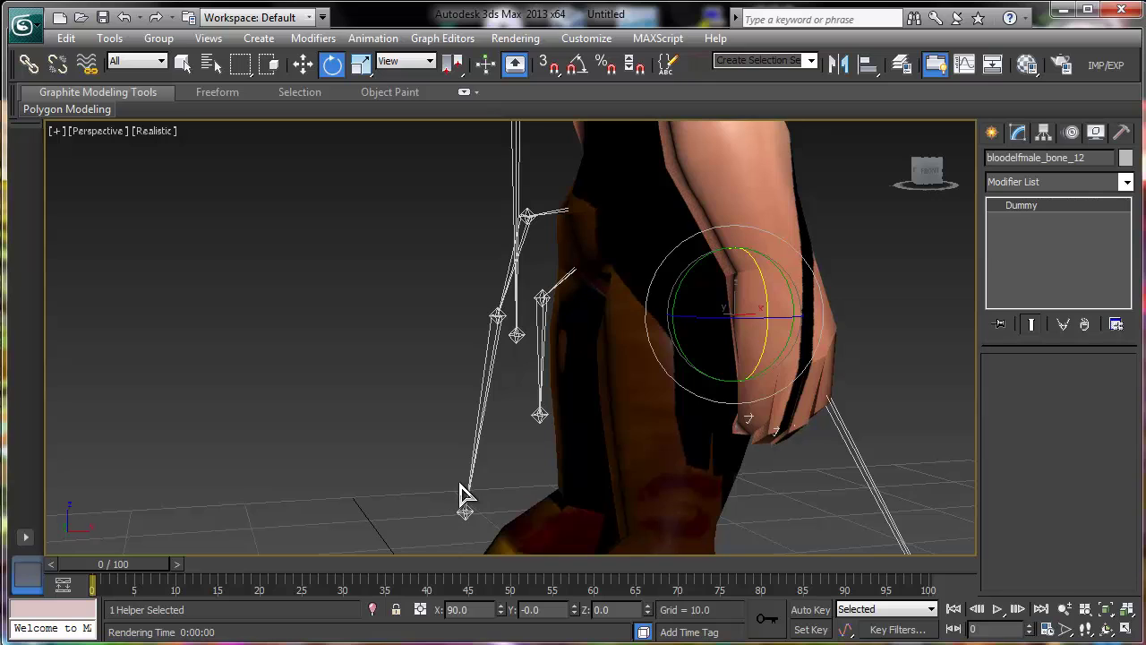
middle_click_drag(469, 475, 495, 394, "alt")
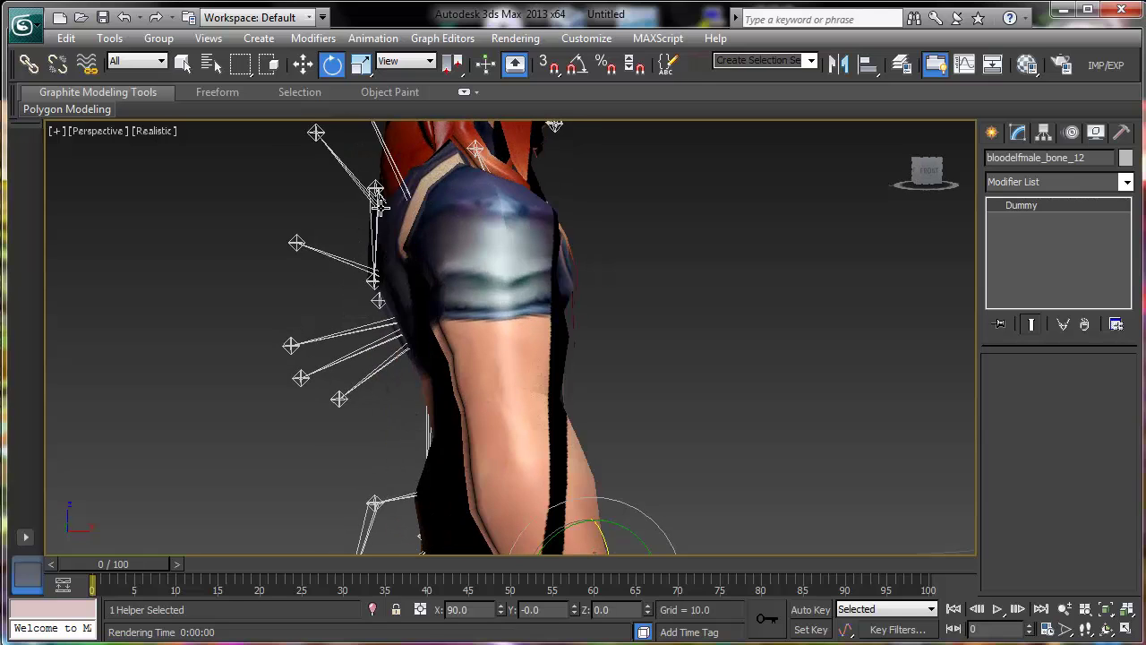
middle_click_drag(380, 204, 430, 229)
middle_click_drag(438, 365, 491, 338, "alt")
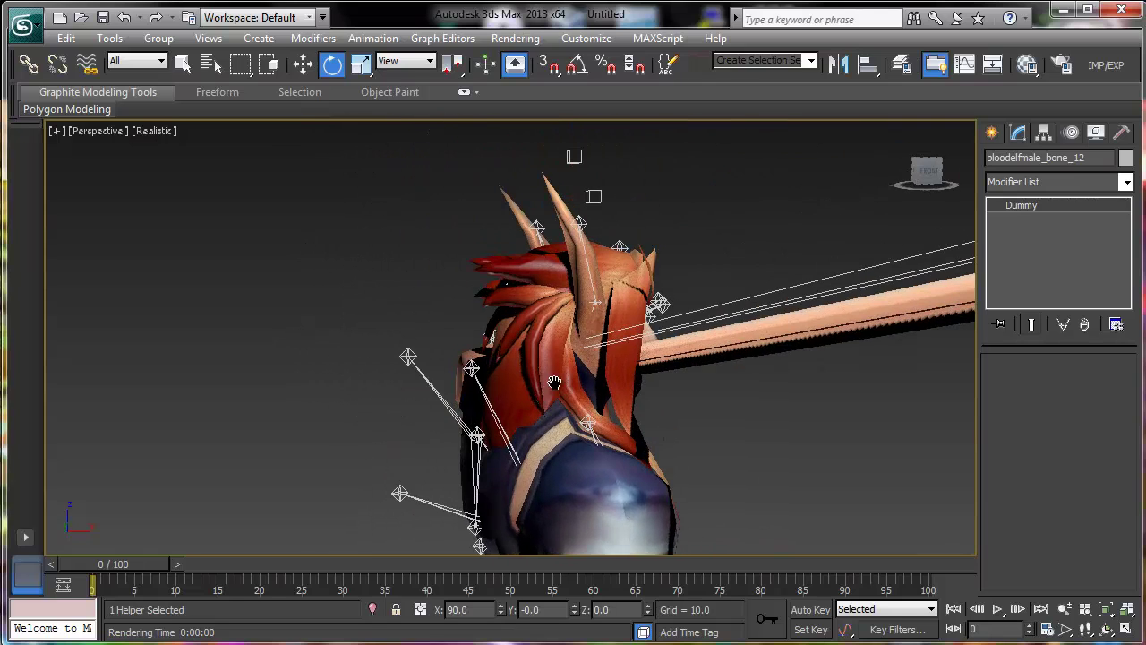
middle_click_drag(554, 382, 529, 379, "alt")
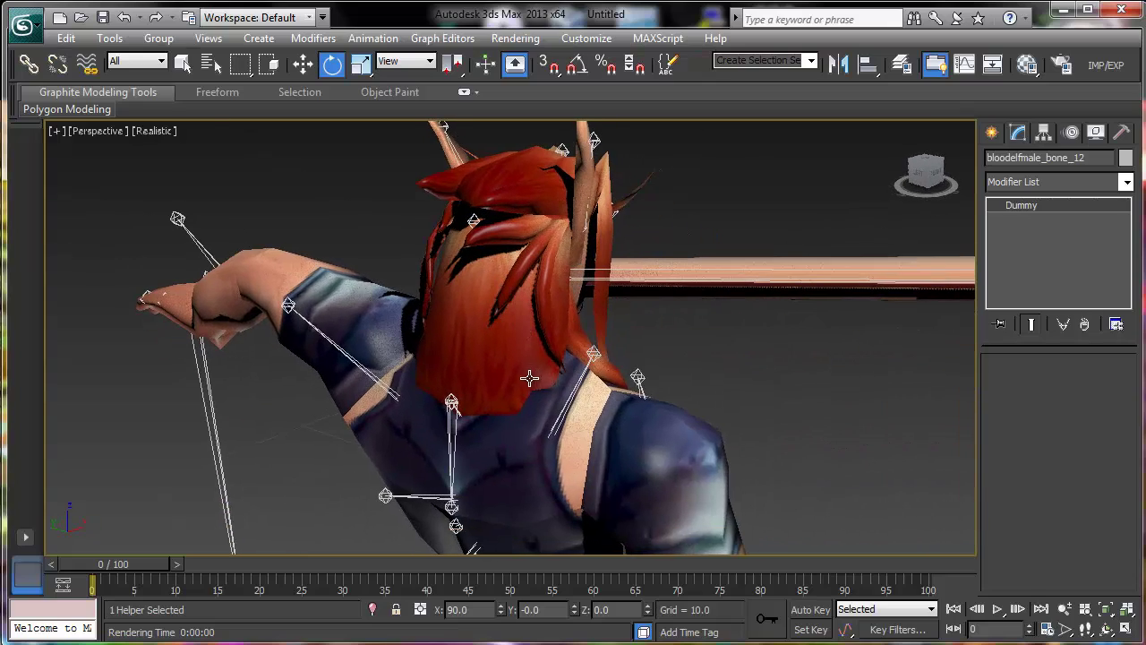
Hide the character mesh to inspect the bare skeleton from several sides, and unhide everything again
left_click(536, 385)
right_click(535, 385)
left_click(596, 323)
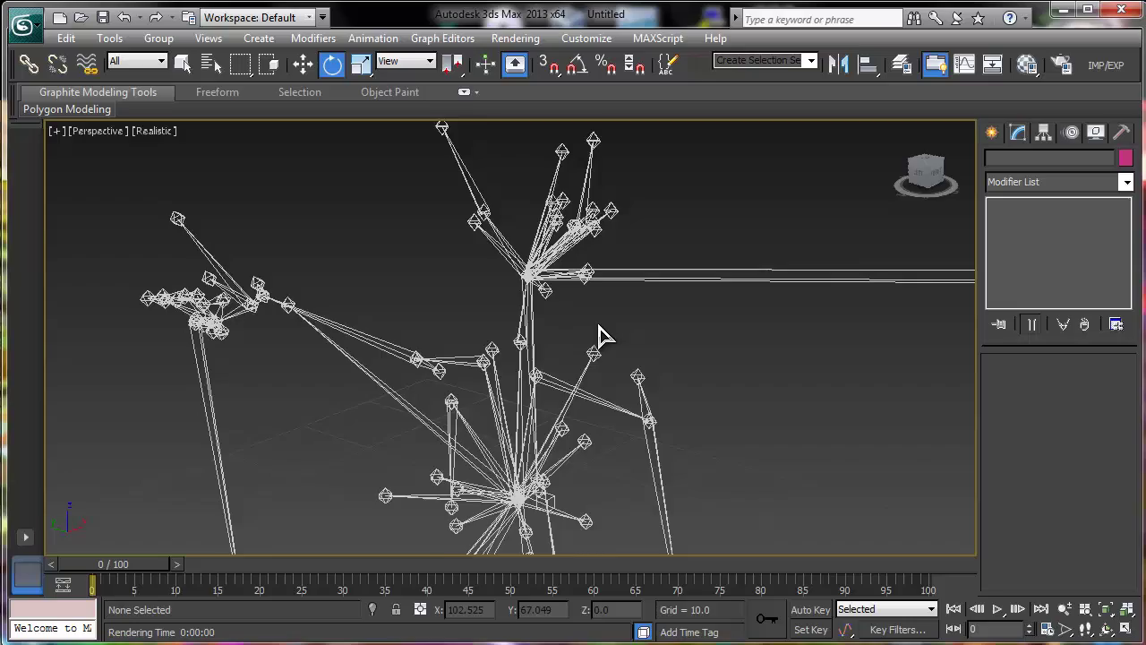
middle_click_drag(603, 335, 411, 322, "alt")
right_click(577, 355)
left_click(610, 291)
scroll(488, 403, "down", 3)
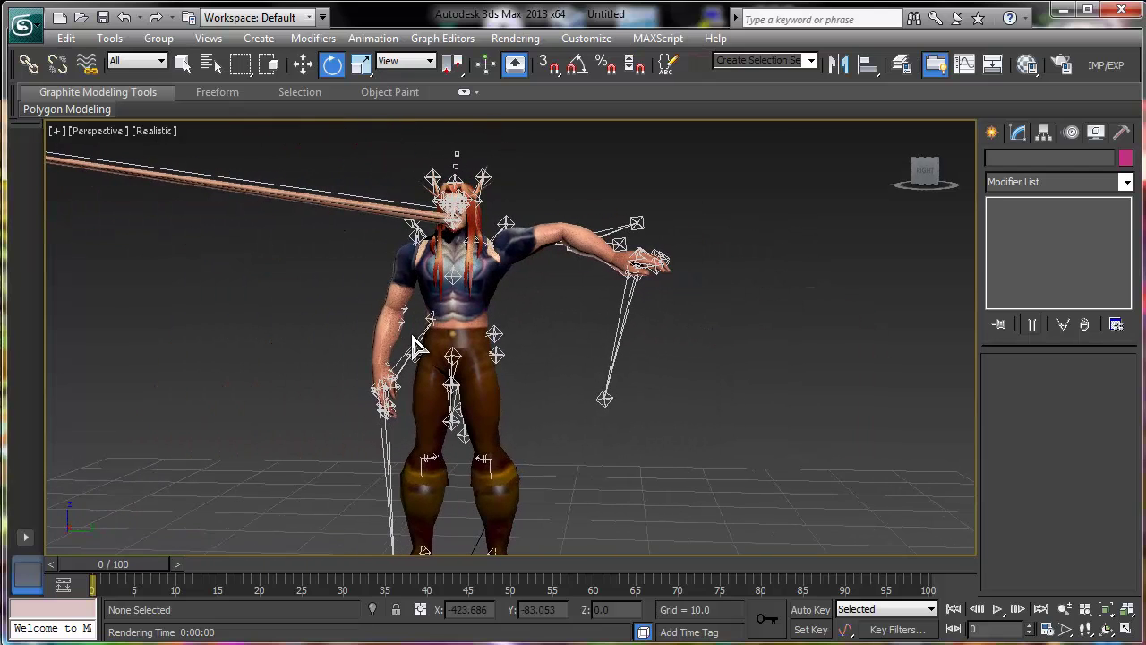